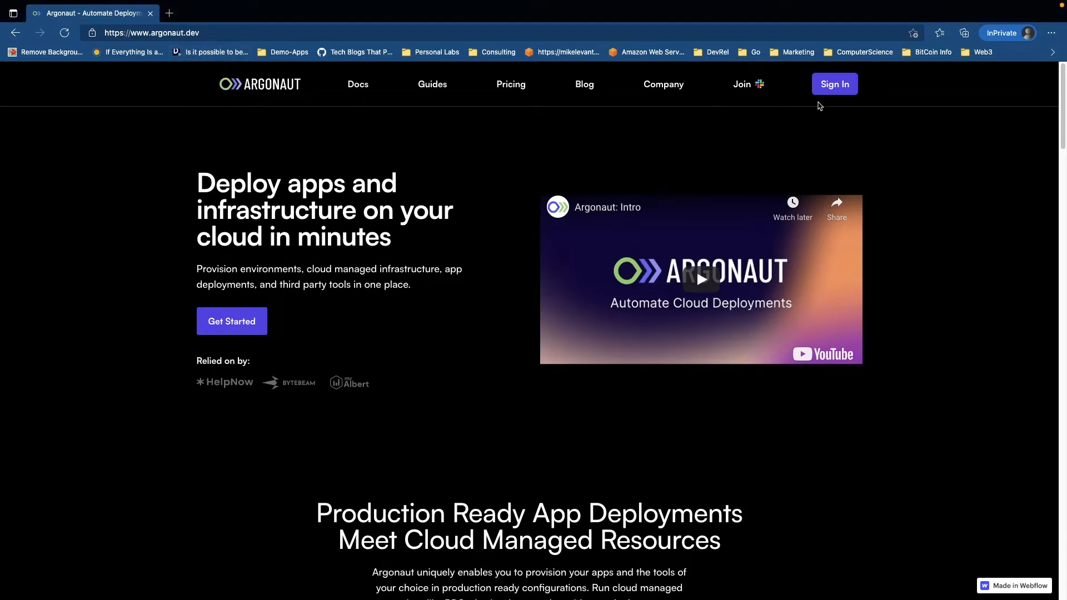
# Step: Sign in to Argonaut with the Google account, entering the account password
pyautogui.click(833, 84)
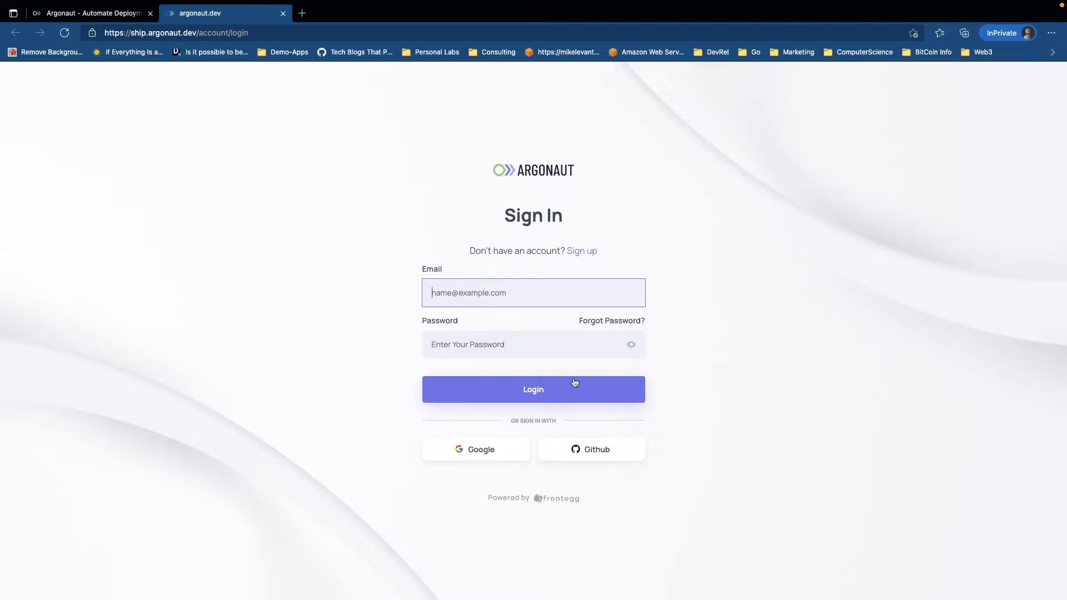
pyautogui.click(481, 449)
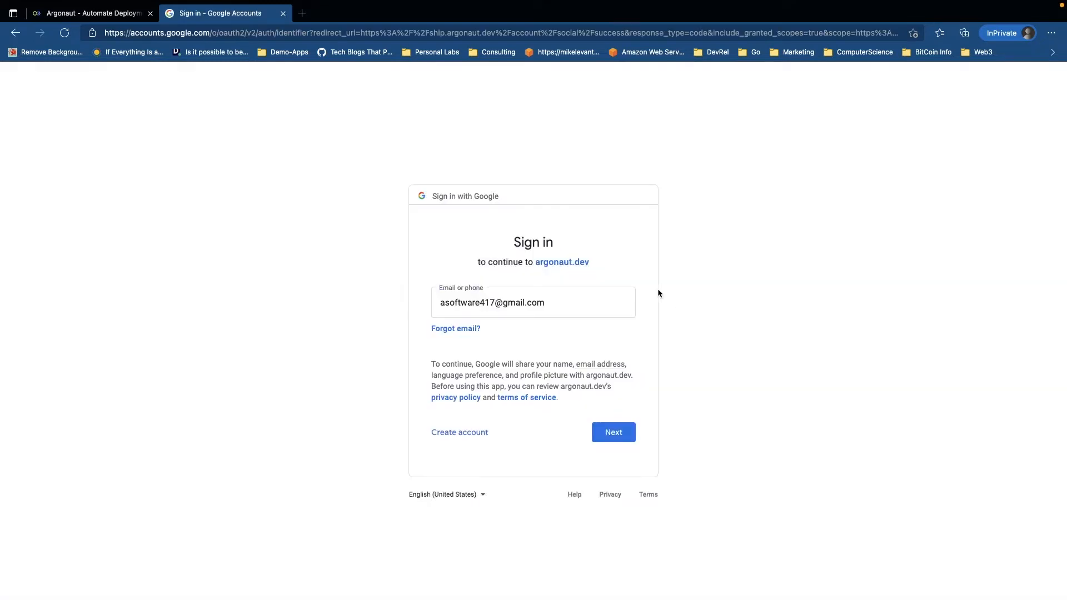
pyautogui.click(611, 433)
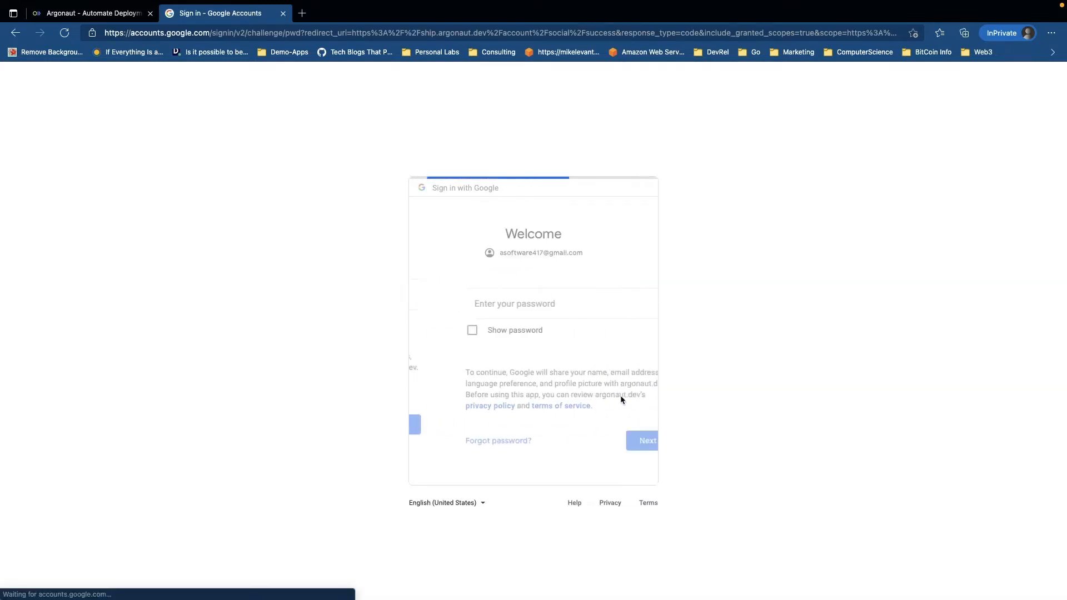
pyautogui.click(530, 309)
pyautogui.press('super+v')
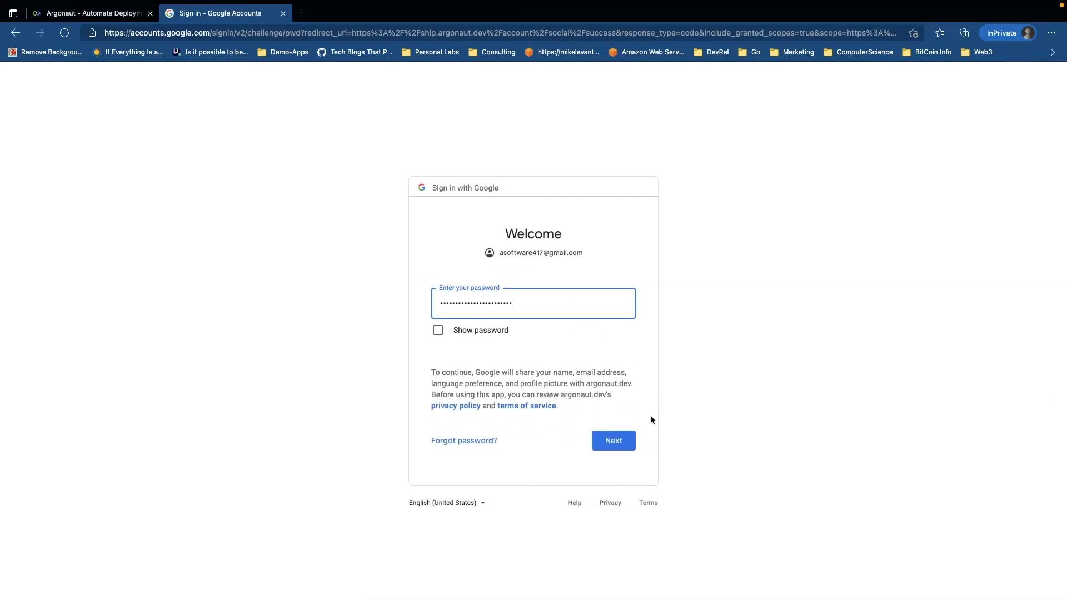
pyautogui.click(610, 441)
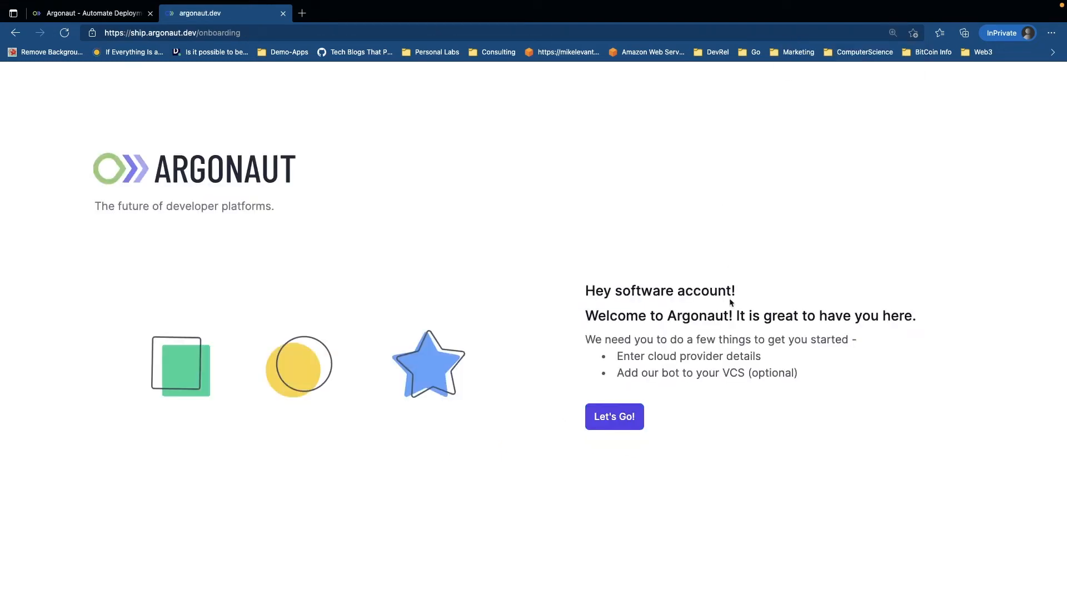
# Step: Start the onboarding, name the organization testorg1 and choose Amazon Web Services as the cloud
pyautogui.click(615, 417)
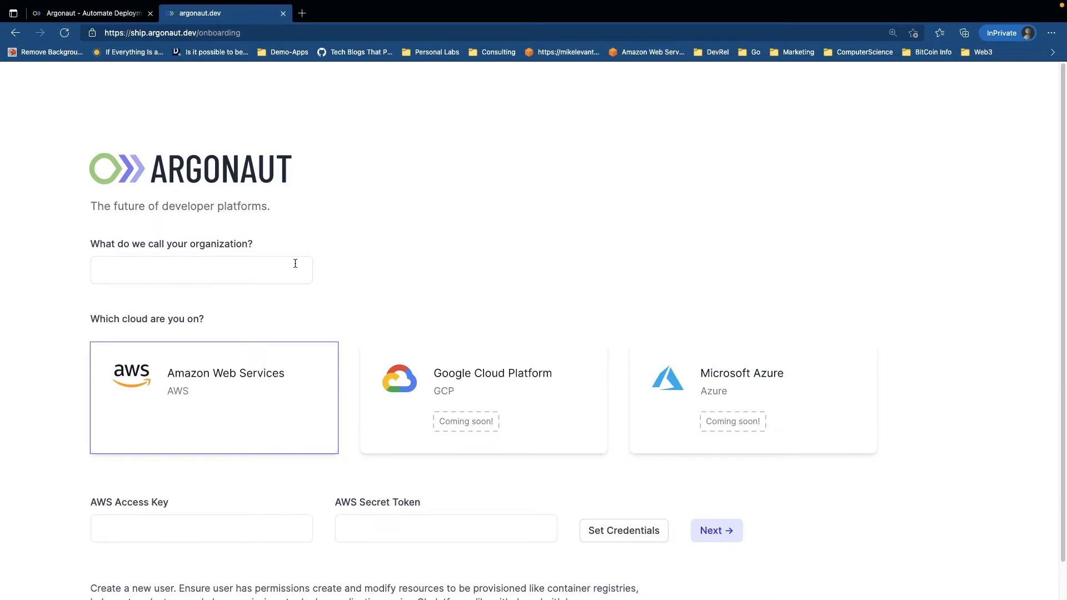
pyautogui.click(252, 270)
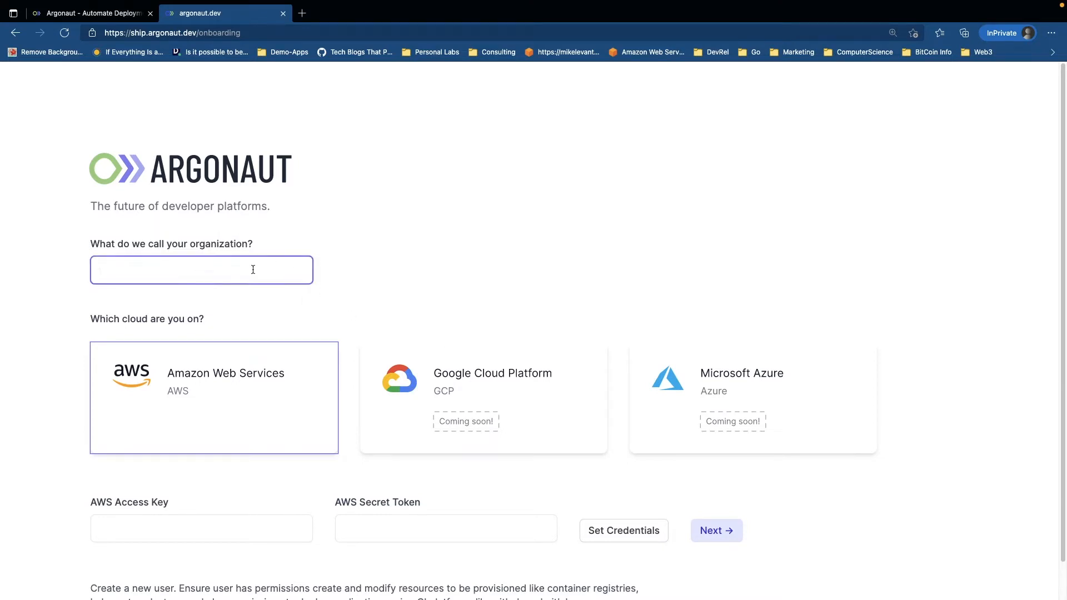
pyautogui.write('testorg1')
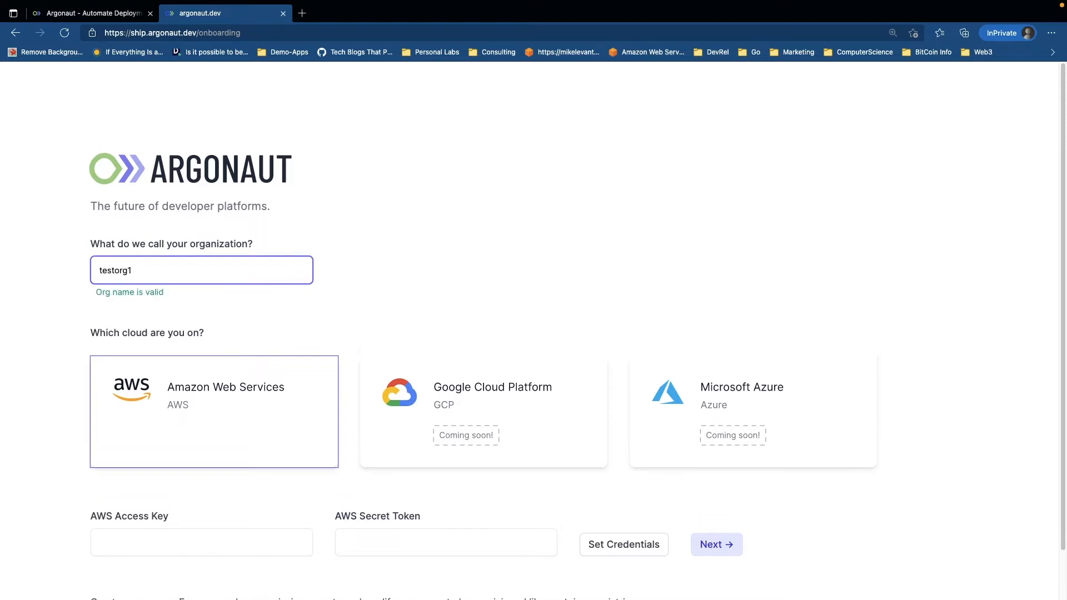
pyautogui.scroll(-2, 365, 297)
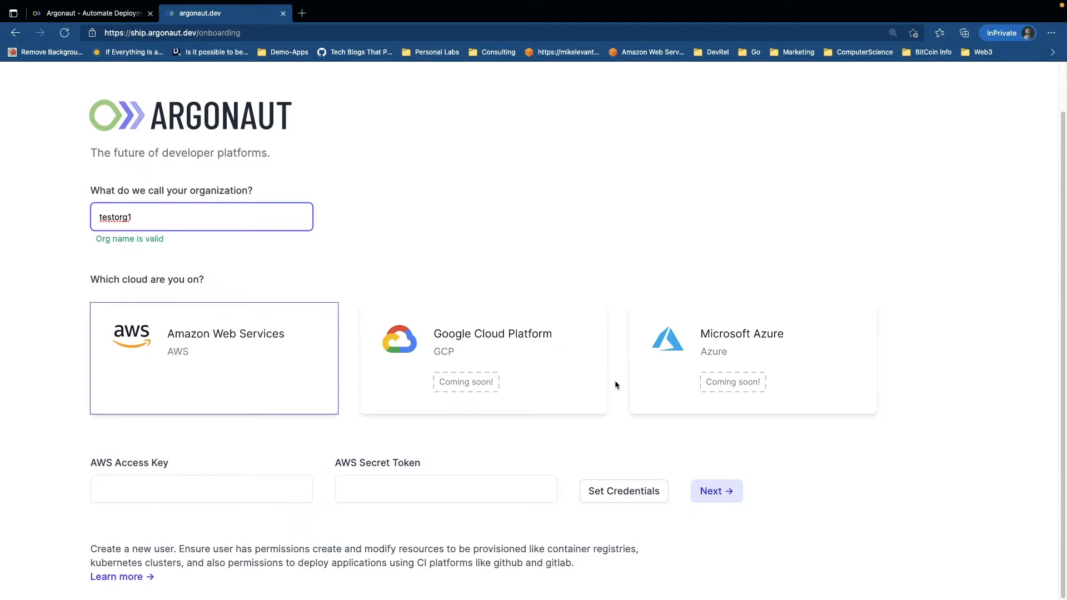
pyautogui.click(278, 358)
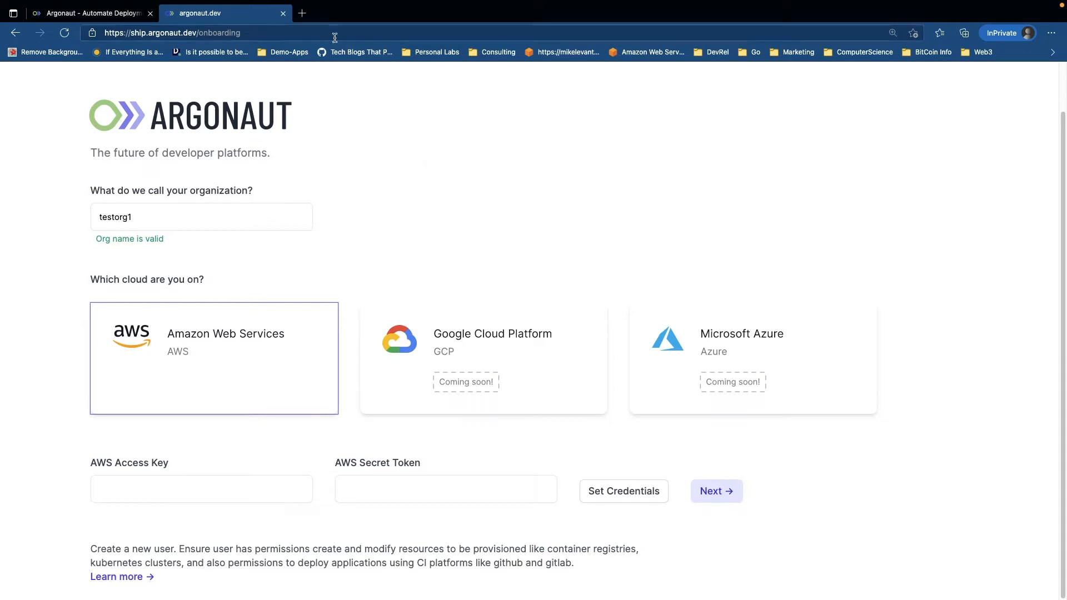
# Step: Switch to the AWS Management Console in a new browser tab and open the argonaut user in IAM
pyautogui.click(303, 14)
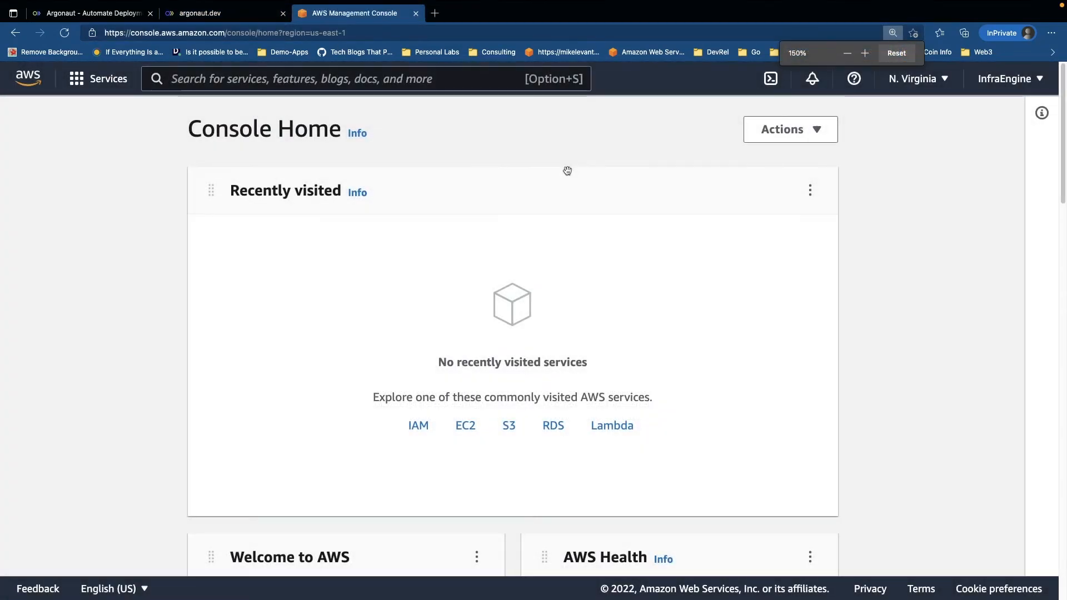
pyautogui.click(385, 87)
pyautogui.write('iam')
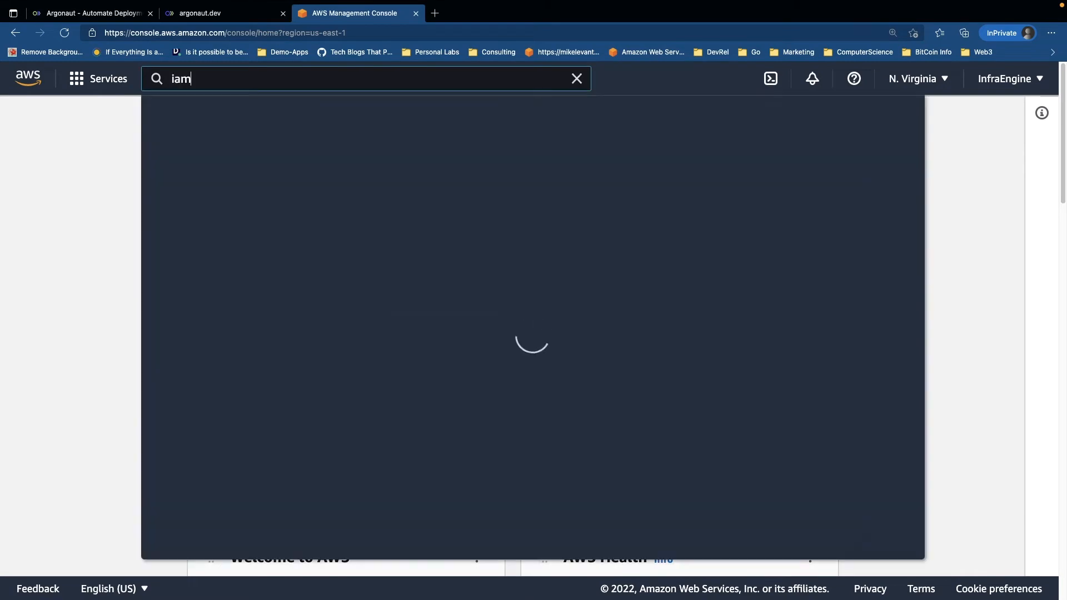
pyautogui.click(414, 206)
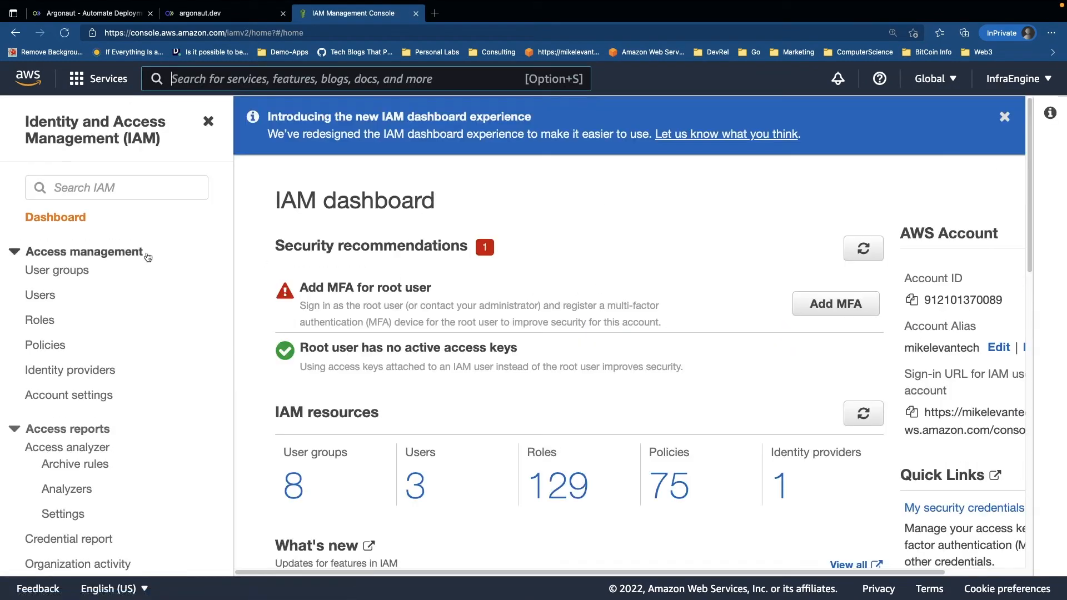
pyautogui.click(47, 299)
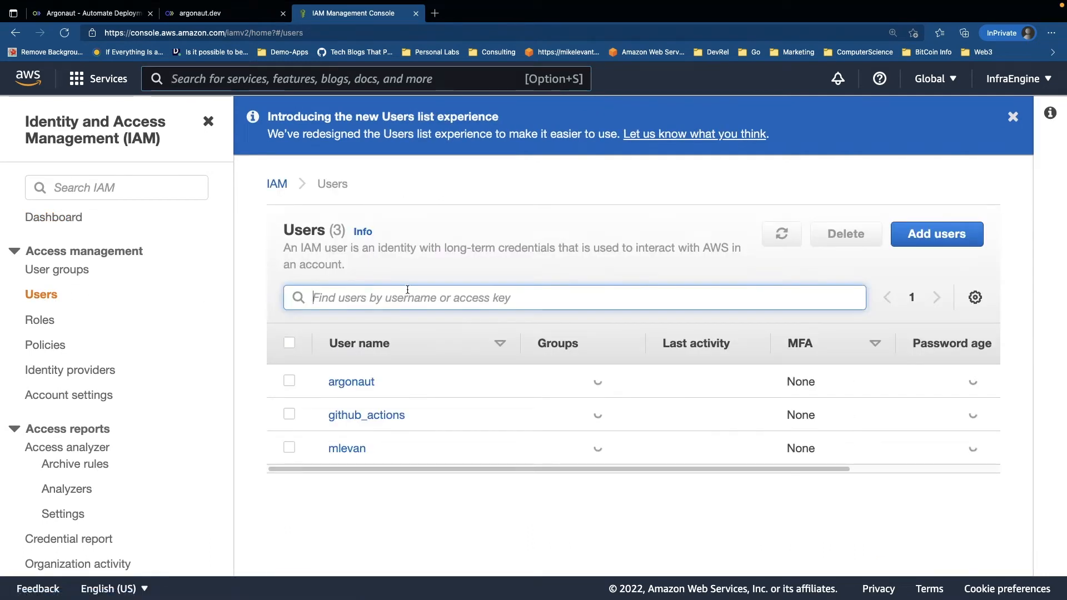
pyautogui.click(357, 387)
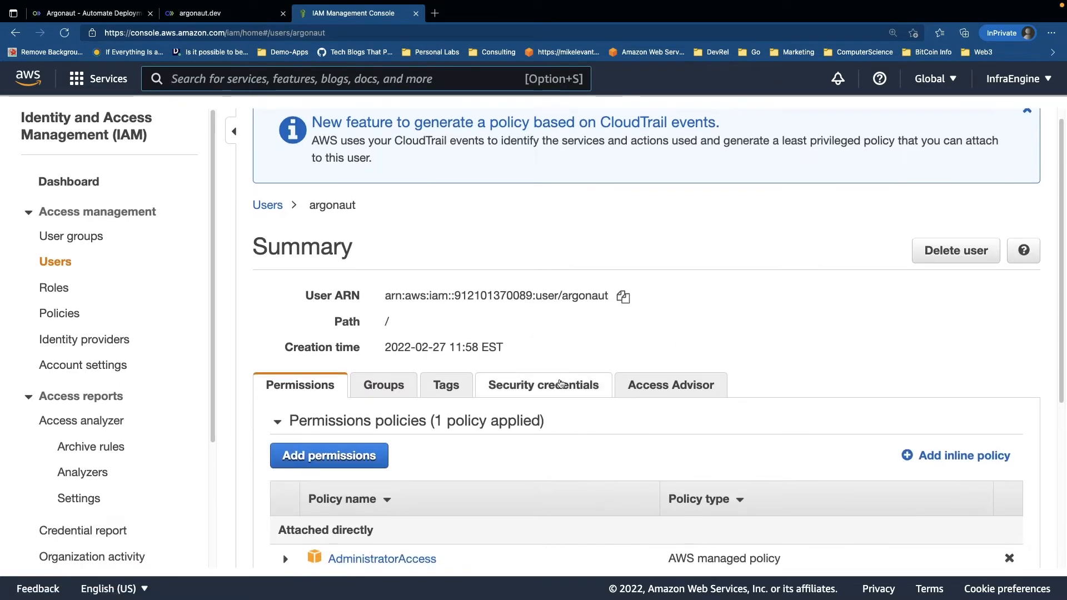
# Step: Create a new access key in the argonaut user's security credentials
pyautogui.click(536, 399)
pyautogui.scroll(-8, 639, 346)
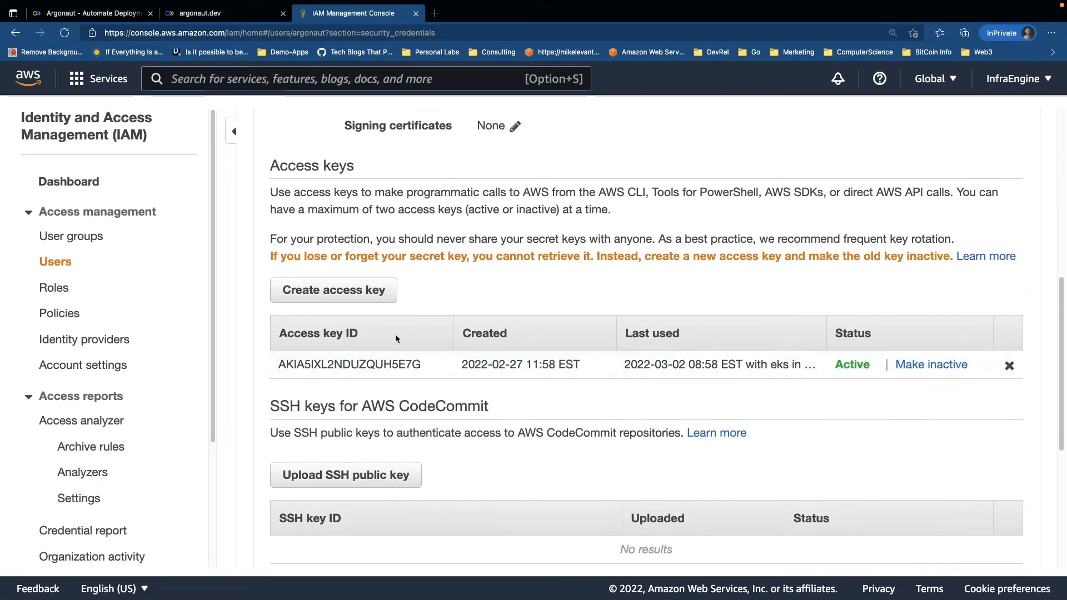
pyautogui.click(334, 290)
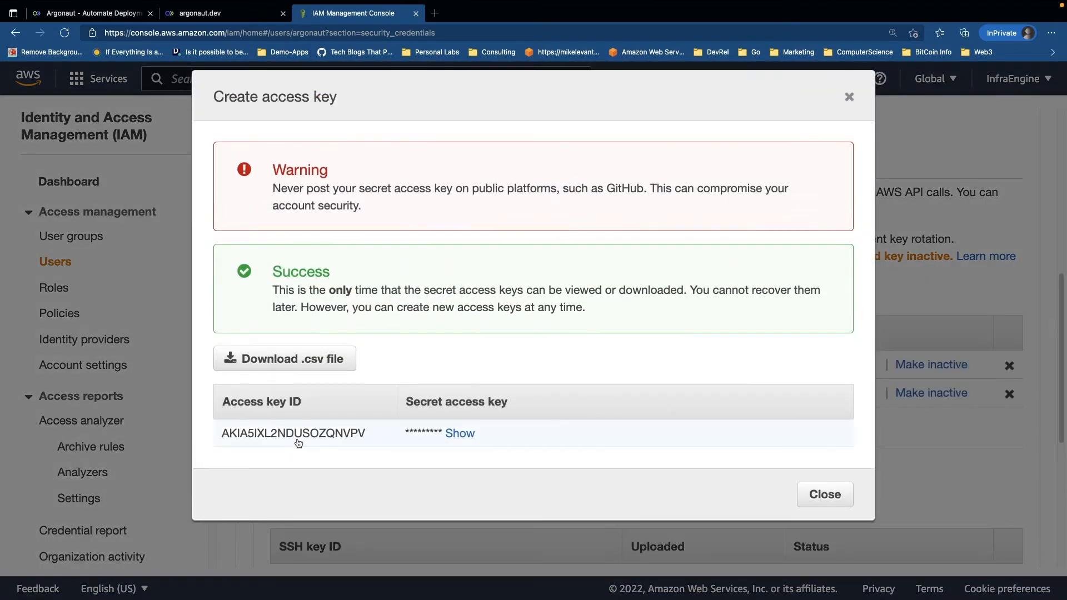
# Step: Copy the new access key ID from AWS into the AWS Access Key field of the Argonaut onboarding form
pyautogui.doubleClick(303, 436)
pyautogui.press('super+c')
pyautogui.moveTo(221, 2)
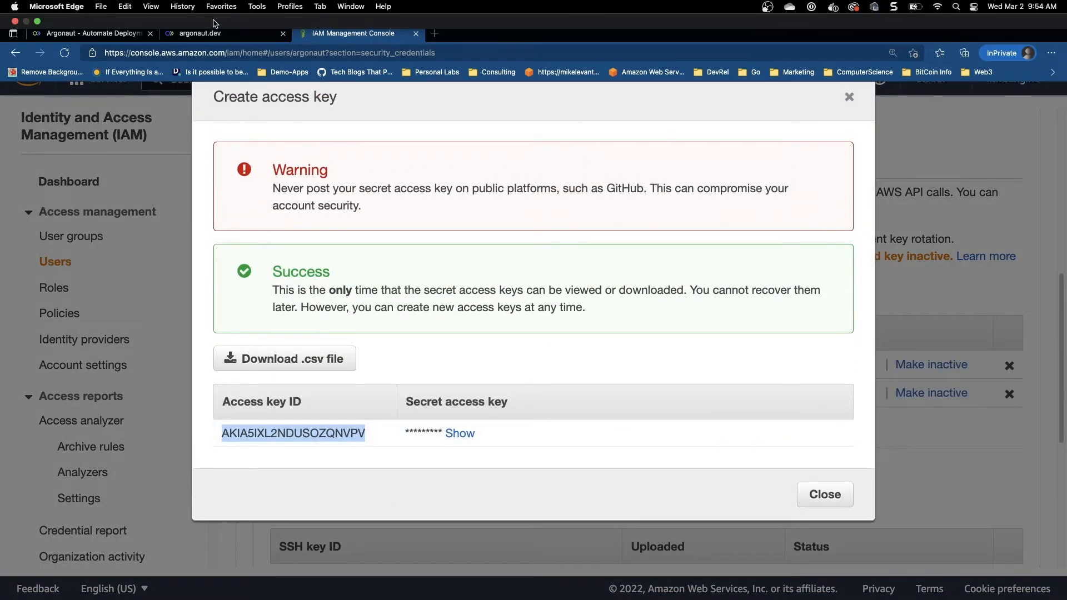
pyautogui.click(223, 42)
pyautogui.click(227, 488)
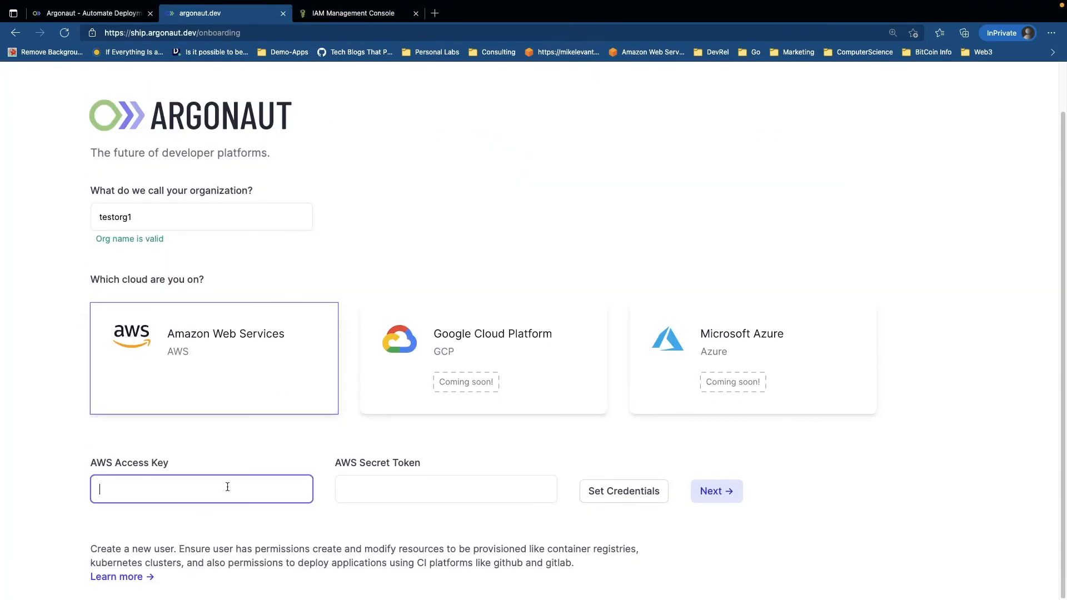
pyautogui.press('super+v')
# Step: Copy the new secret access key from AWS into Argonaut's AWS Secret Token field and submit the cloud credentials
pyautogui.click(353, 12)
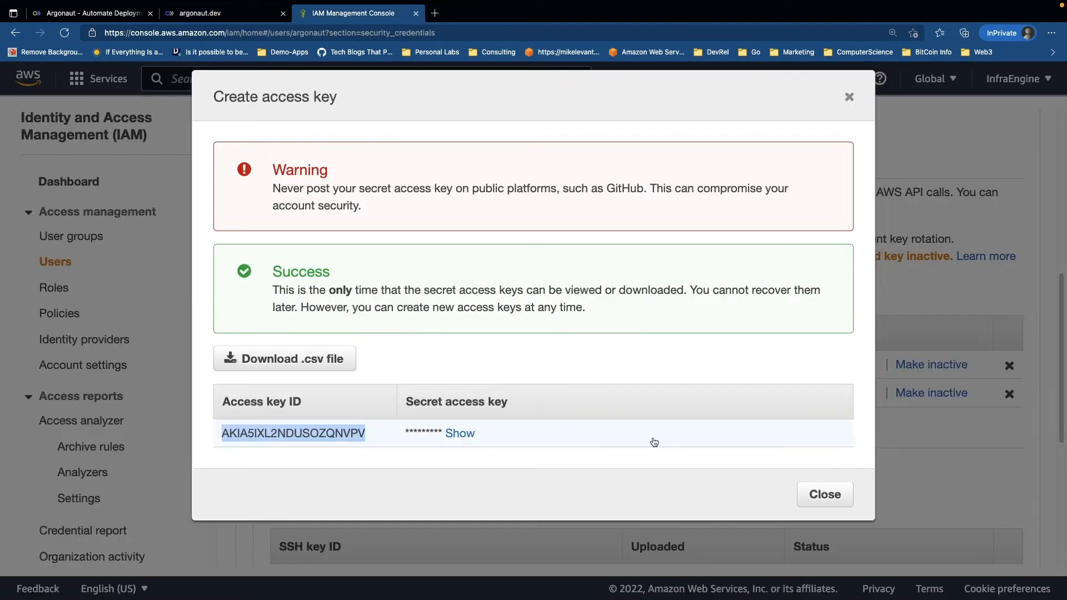
pyautogui.click(473, 439)
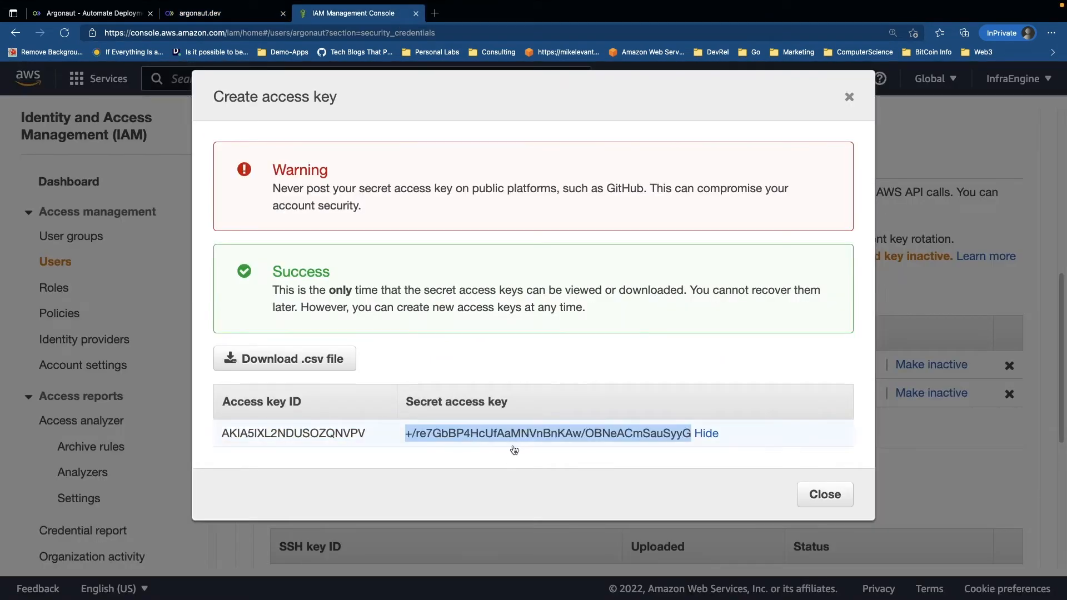
pyautogui.click(222, 13)
pyautogui.click(417, 495)
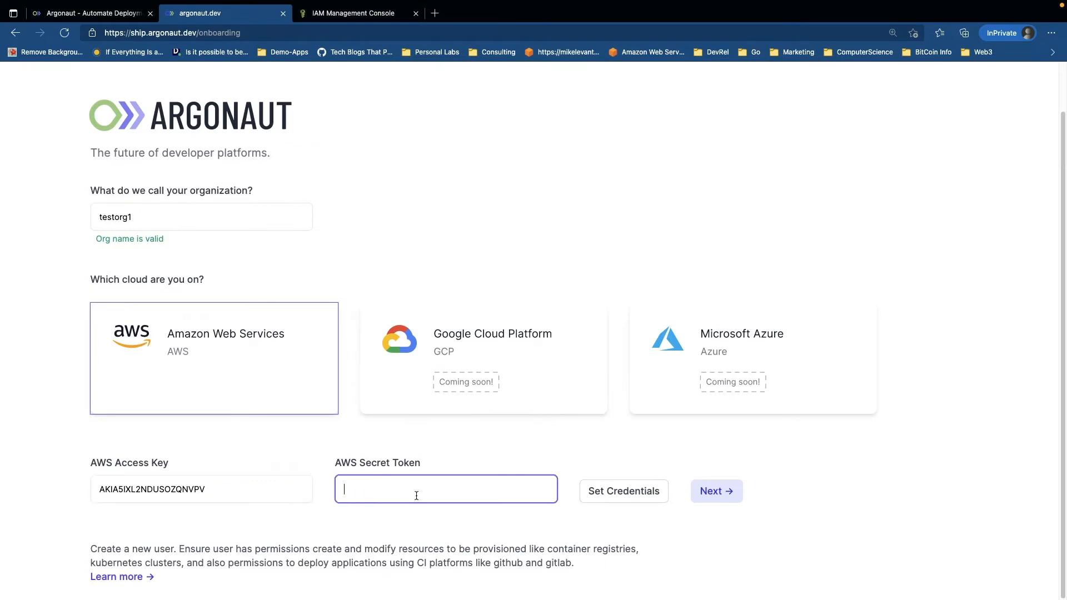
pyautogui.press('super+v')
pyautogui.click(626, 495)
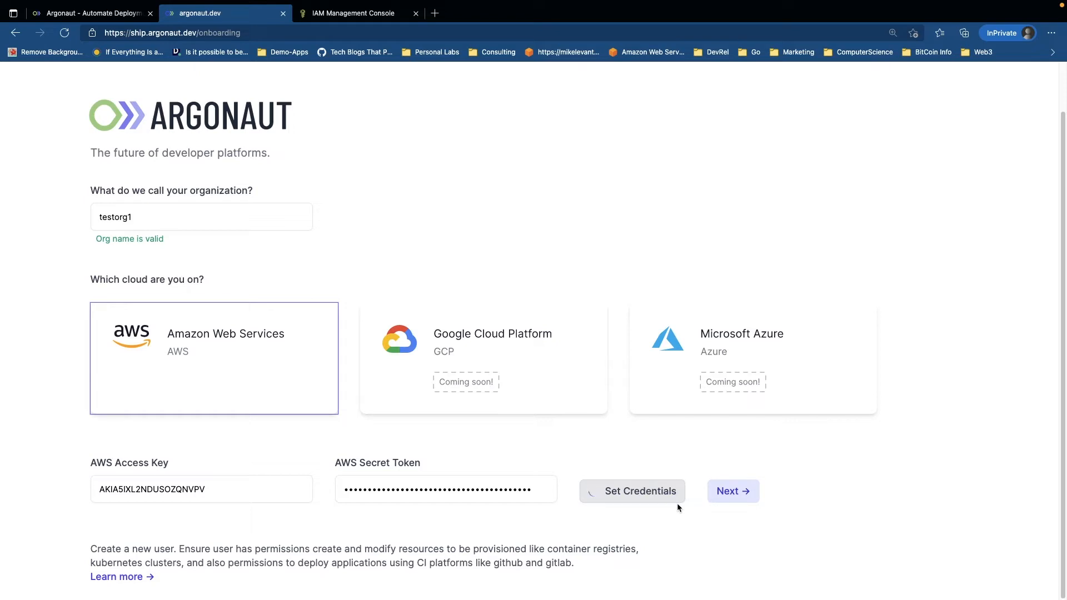
pyautogui.click(724, 494)
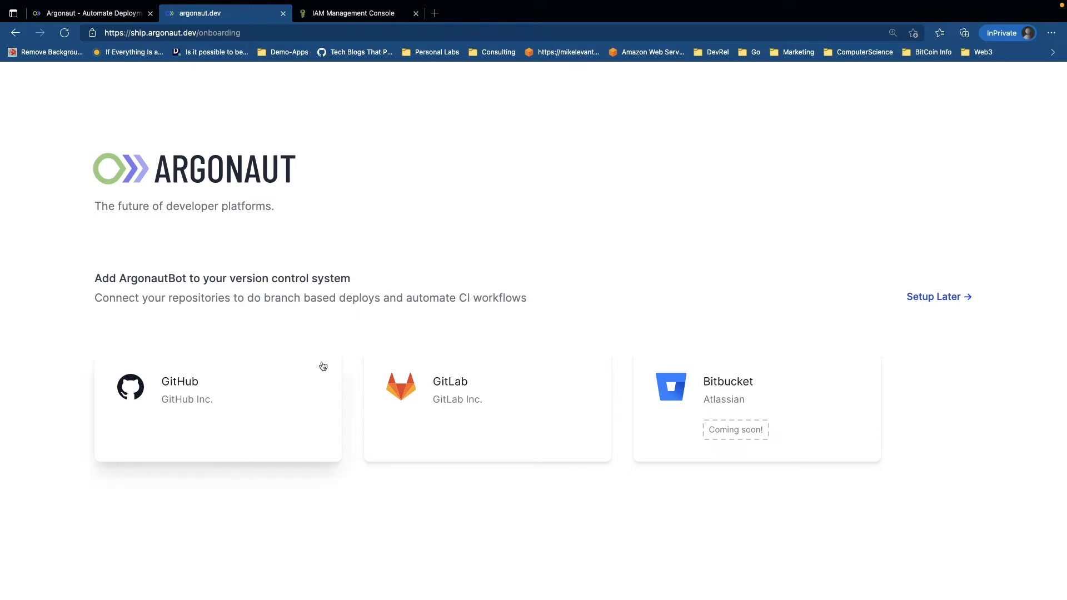
# Step: Connect GitHub by installing ArgonautBot on the Test-Org92 organization with access to all repositories
pyautogui.click(262, 402)
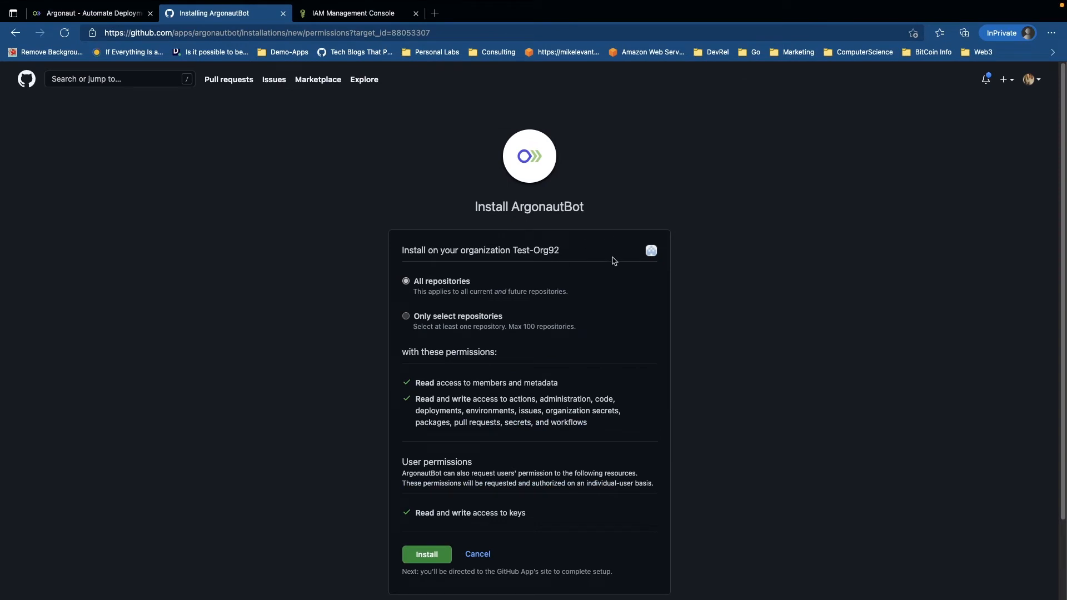
pyautogui.moveTo(559, 250); pyautogui.dragTo(513, 251)
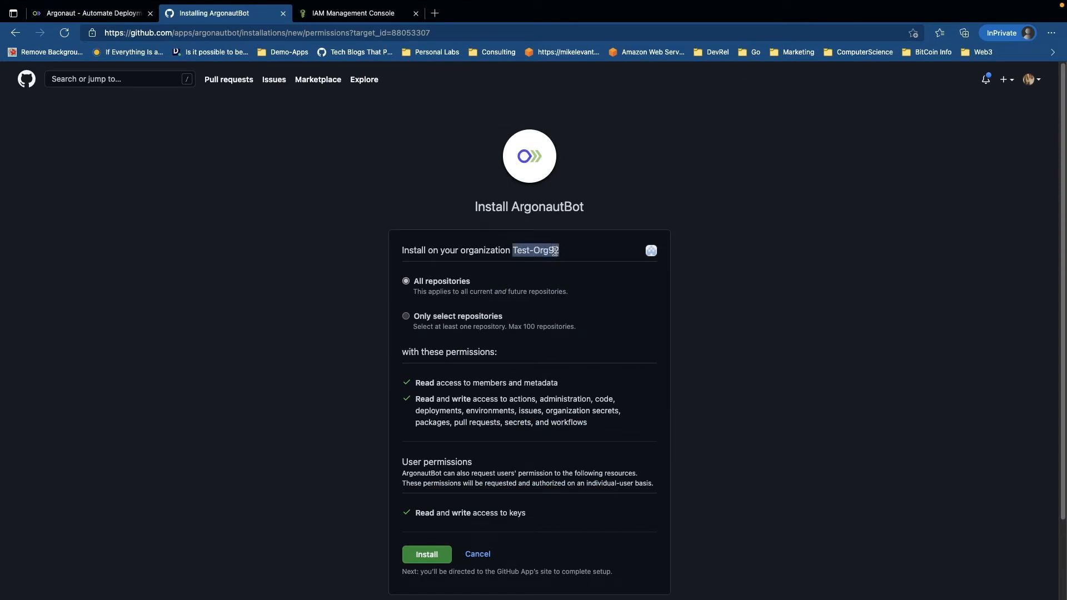
pyautogui.click(556, 251)
pyautogui.scroll(-2, 566, 311)
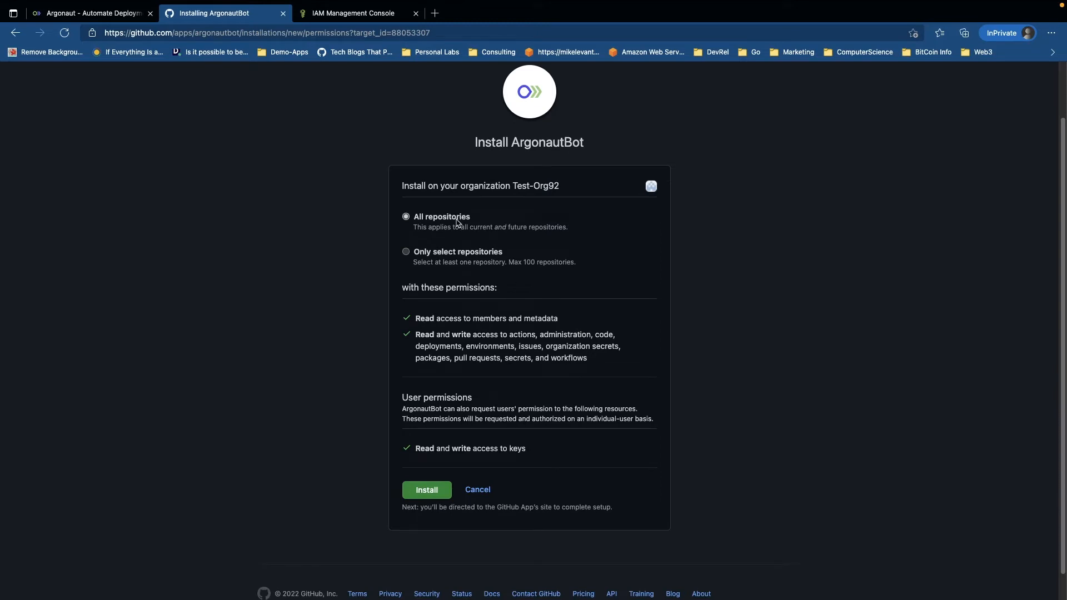
pyautogui.click(460, 255)
pyautogui.click(454, 221)
pyautogui.click(427, 490)
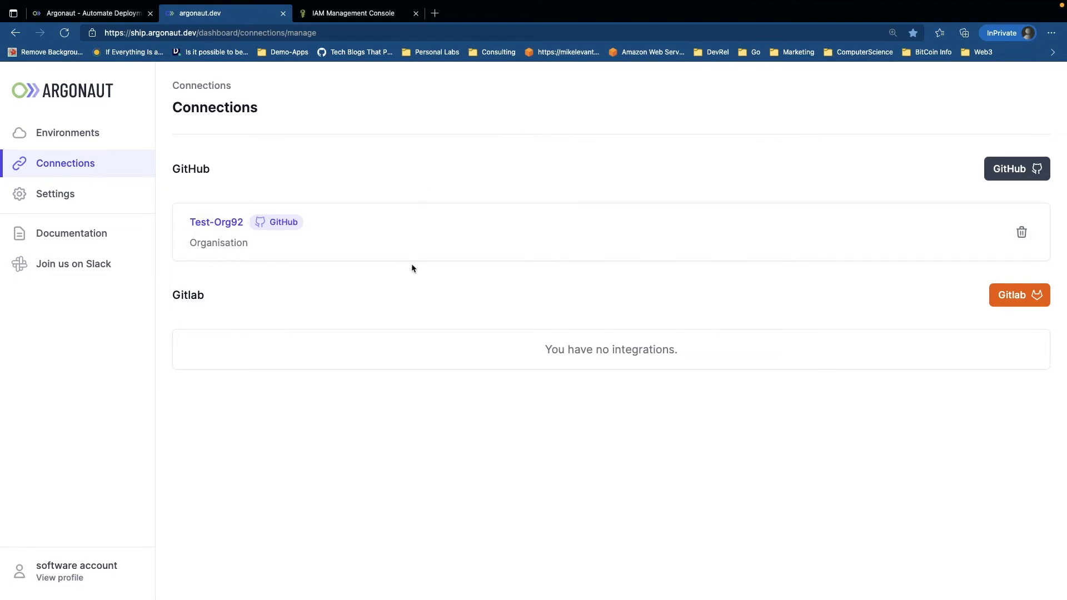
# Step: Review the Test-Org92 GitHub connection and look over the Environments page
pyautogui.press('super+plus')
pyautogui.press('super+plus')
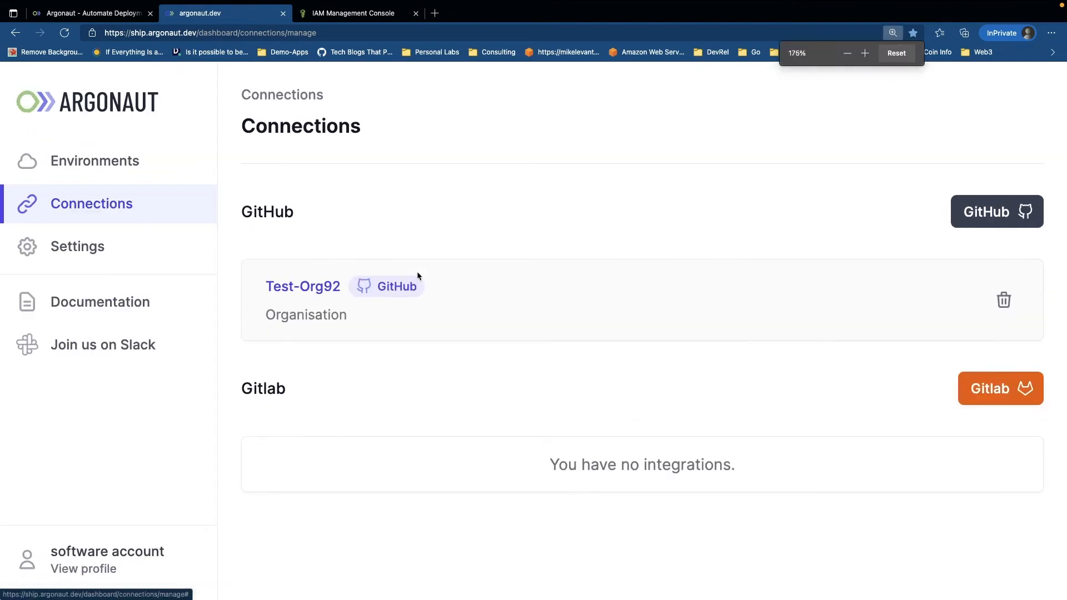
pyautogui.press('super+minus')
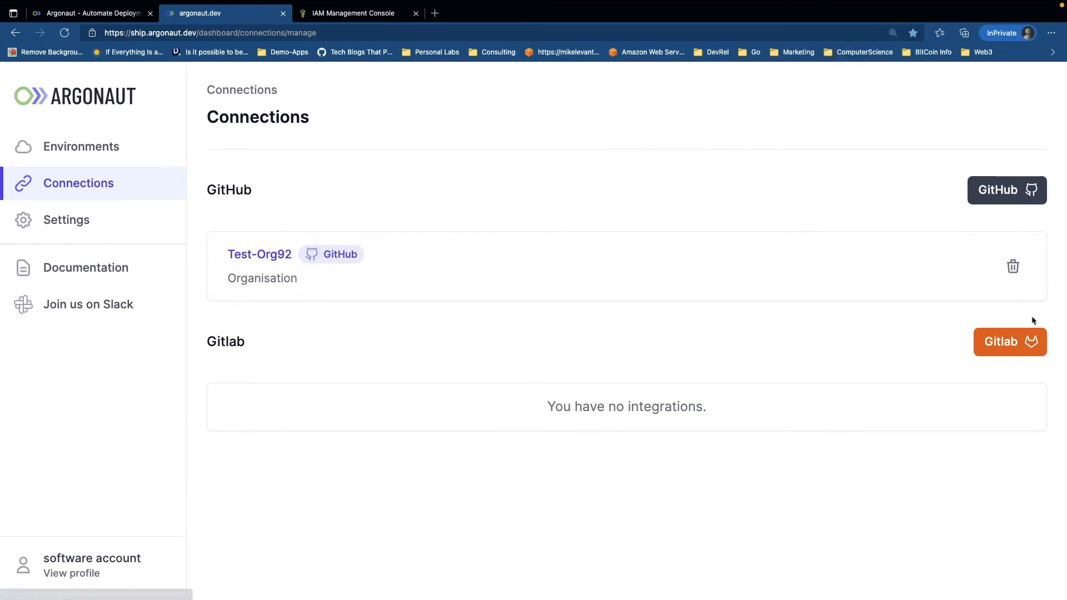
pyautogui.click(118, 149)
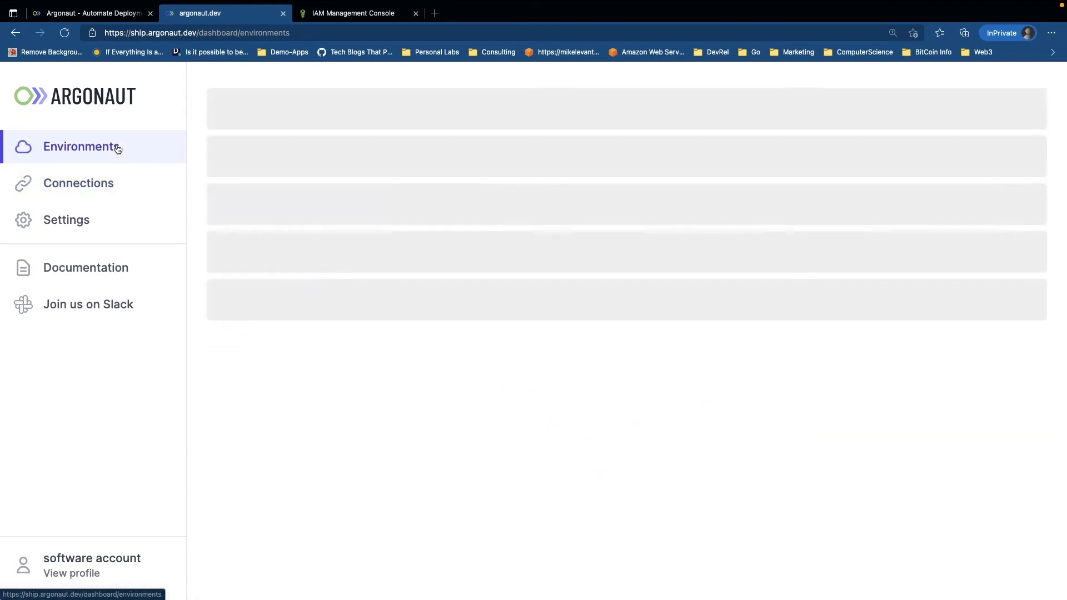
pyautogui.scroll(-2, 783, 272)
pyautogui.scroll(2, 783, 272)
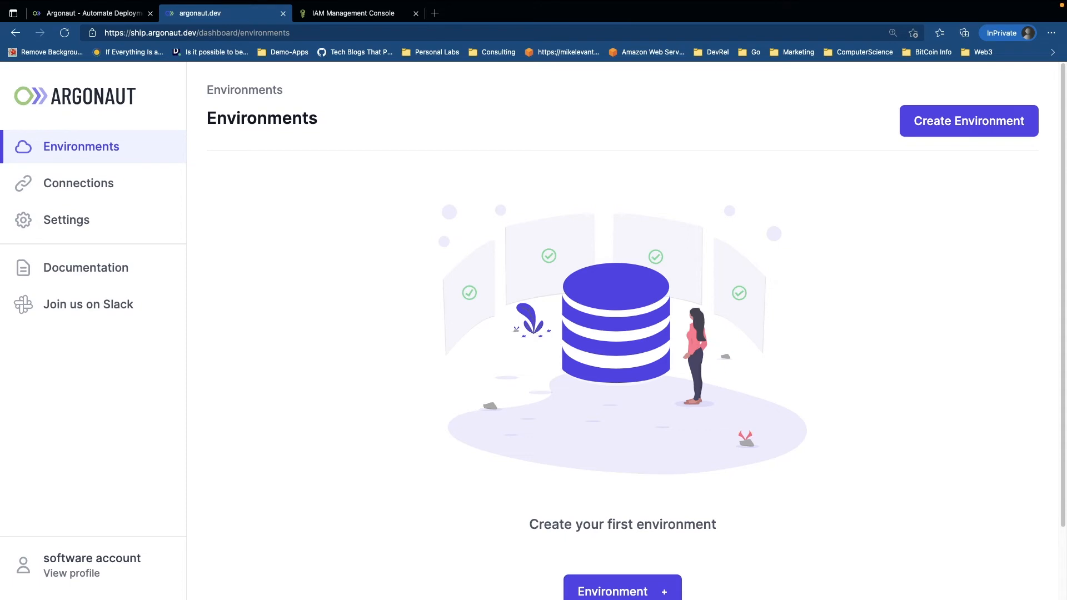
# Step: Open the account settings and show the profile and workspace management dialog
pyautogui.click(111, 227)
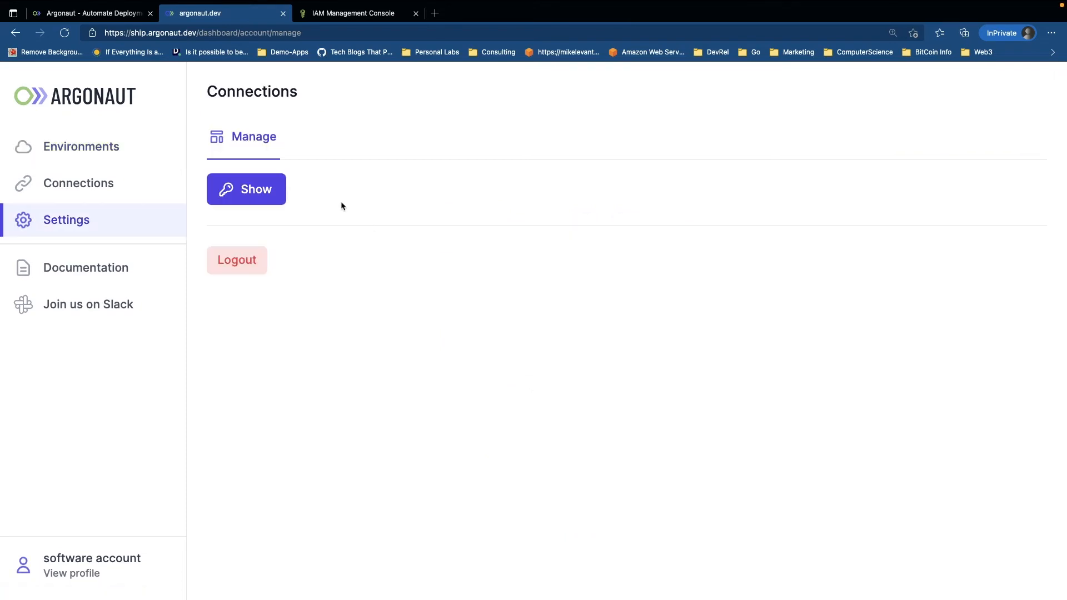
pyautogui.click(282, 189)
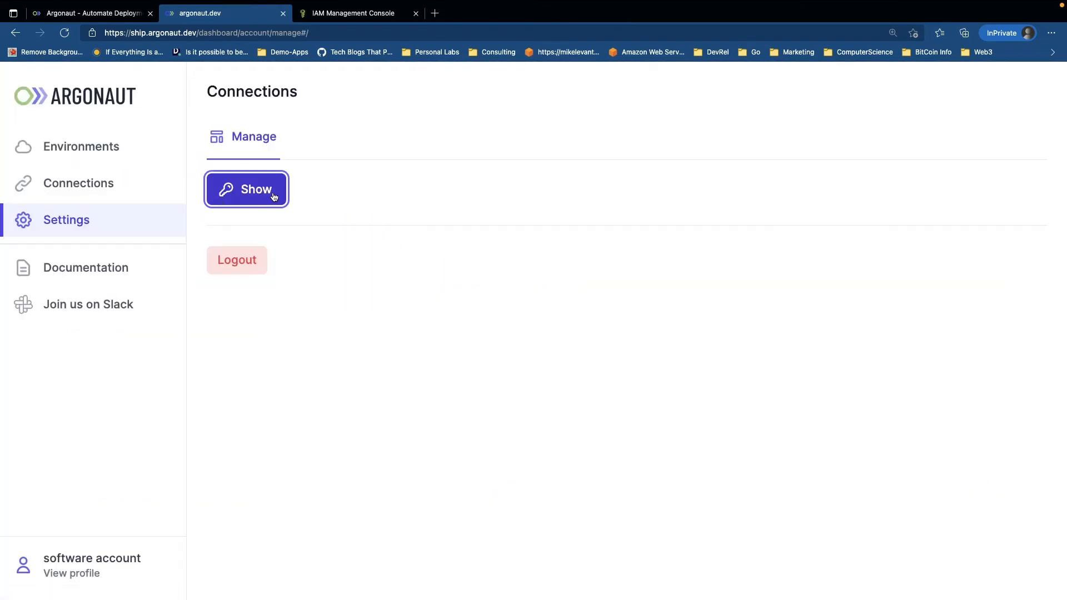
pyautogui.click(274, 196)
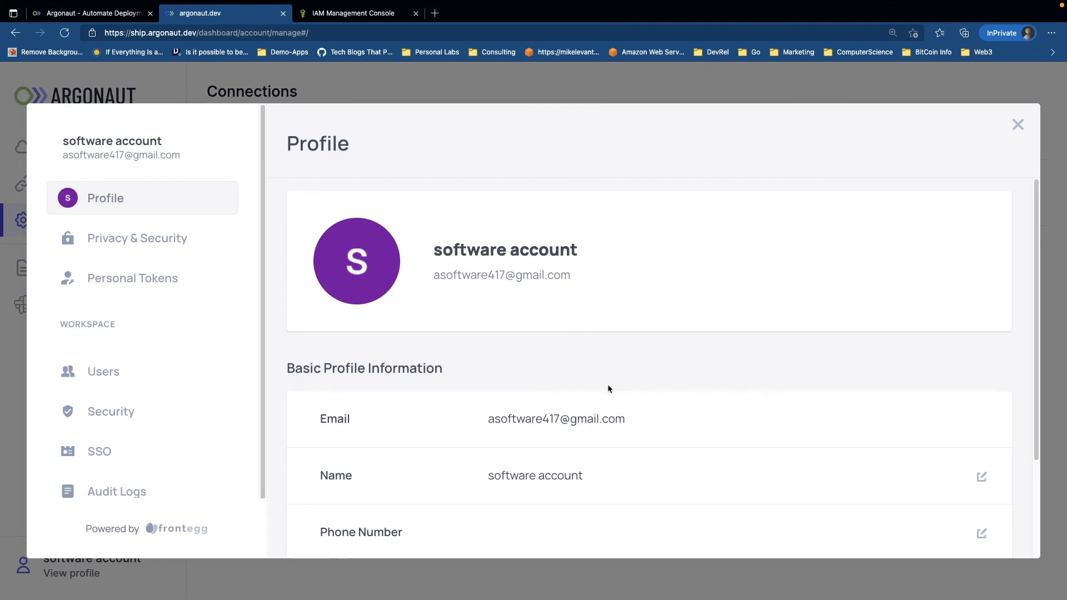
# Step: Review the profile information, Privacy & Security, Personal Tokens, workspace Users and Security pages of the account dialog
pyautogui.scroll(-3, 591, 435)
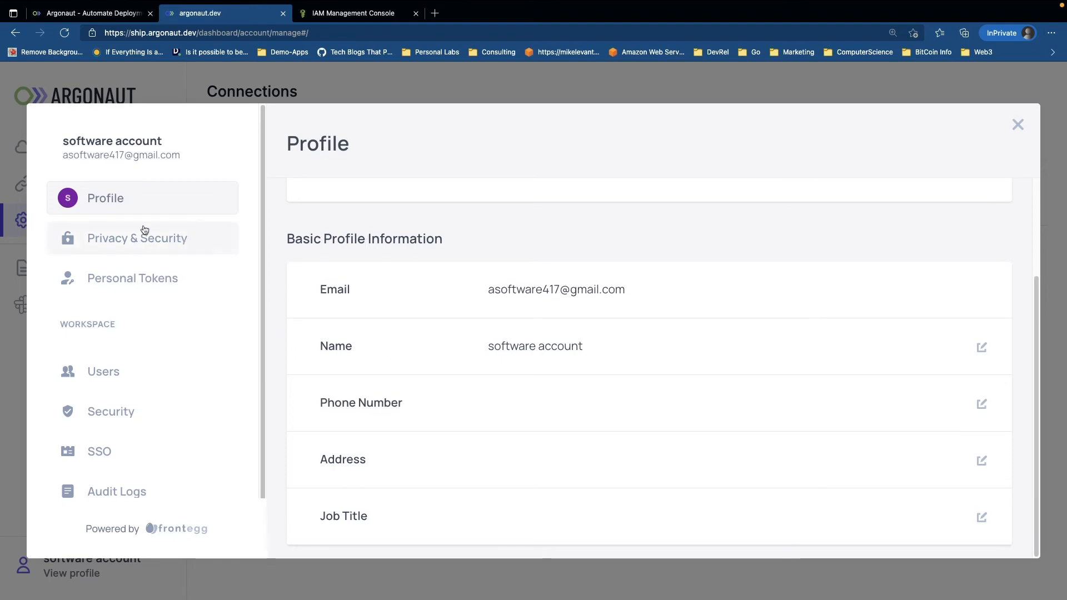
pyautogui.click(152, 243)
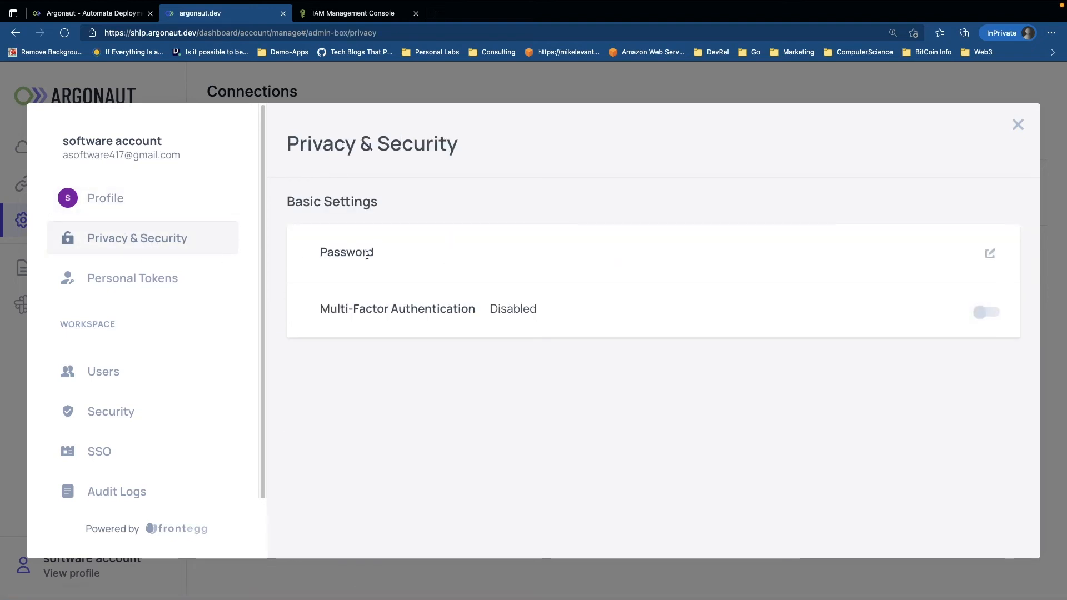
pyautogui.click(141, 280)
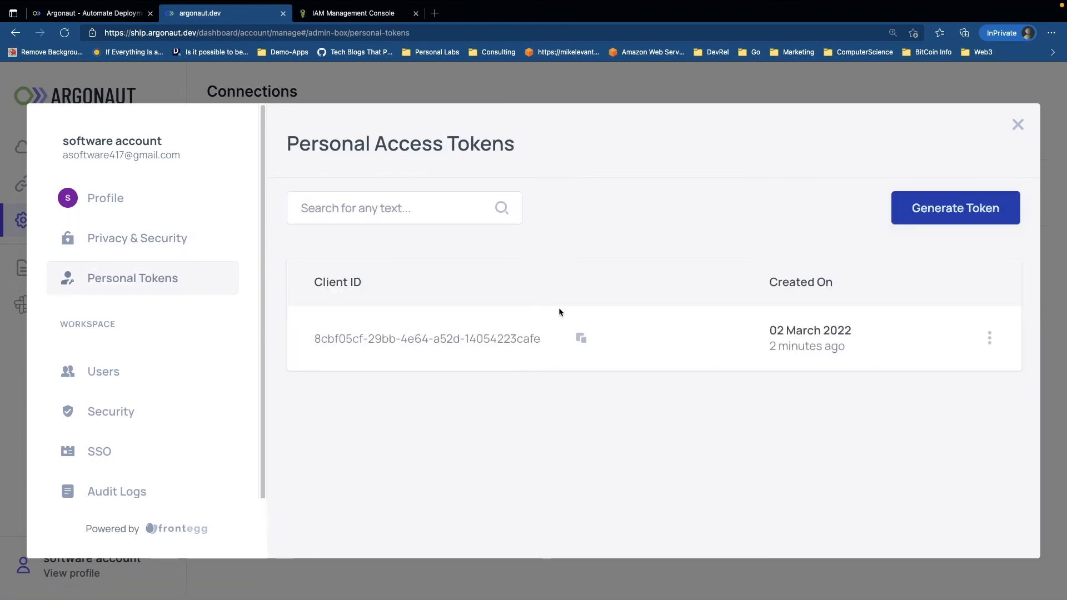
pyautogui.click(176, 370)
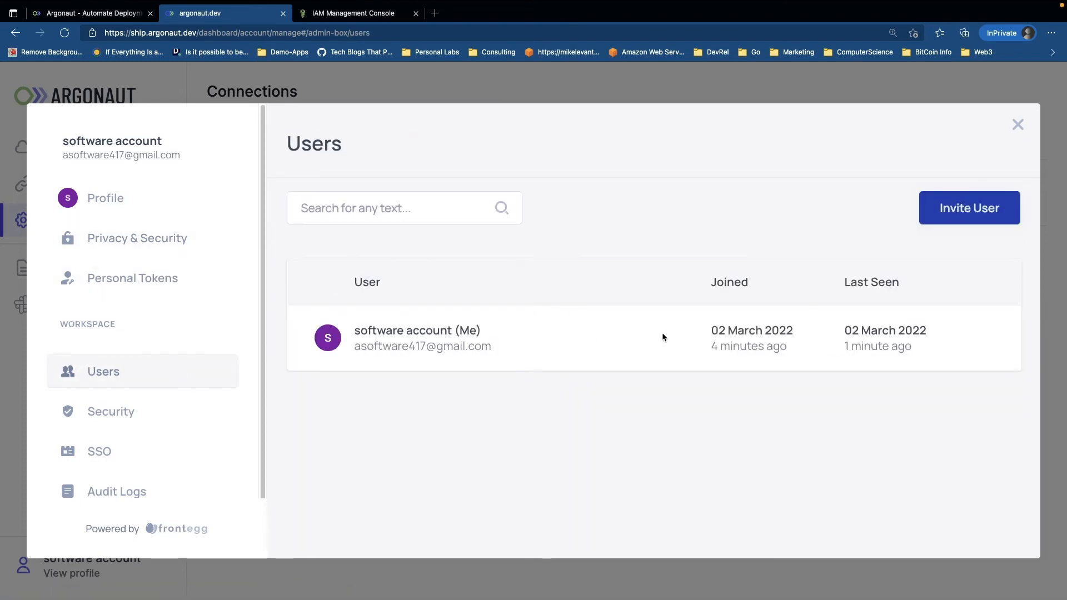
pyautogui.click(168, 412)
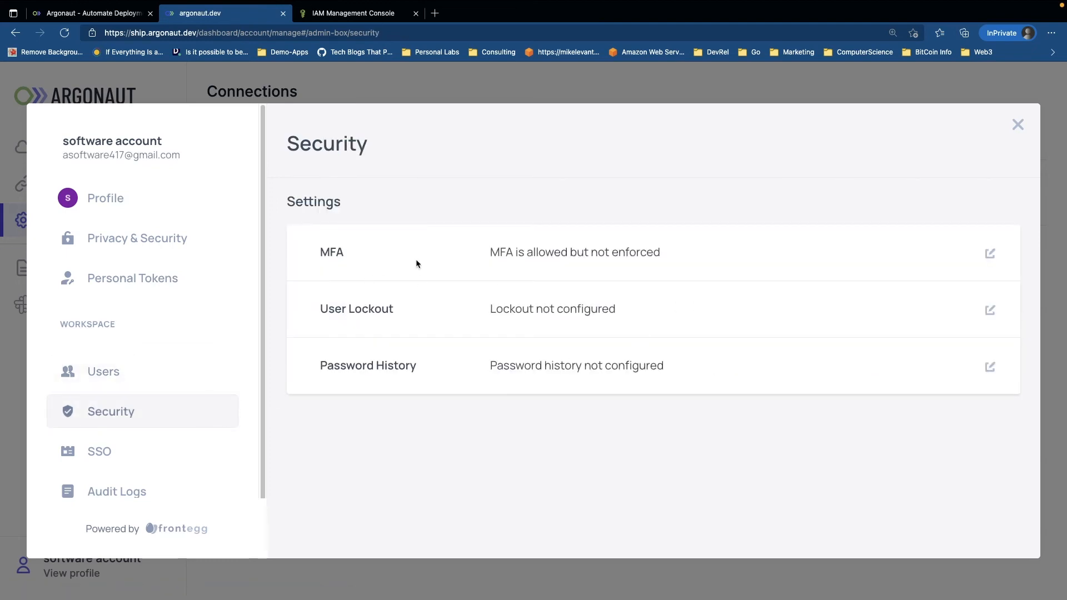
# Step: Look over the Single Sign On settings and the connection types offered for a new SSO connection, without configuring one
pyautogui.click(152, 448)
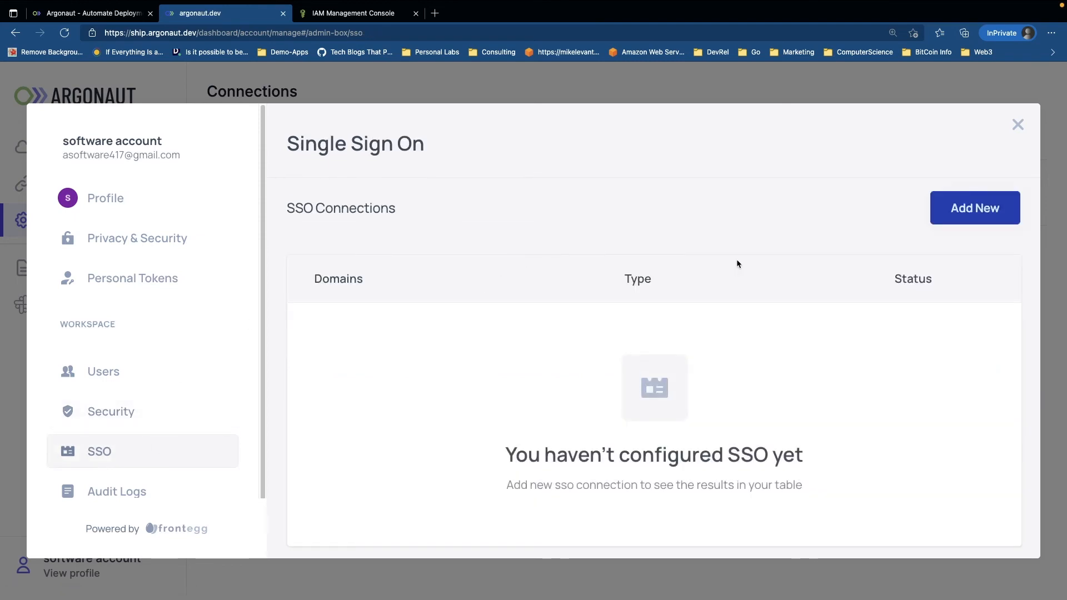
pyautogui.click(973, 208)
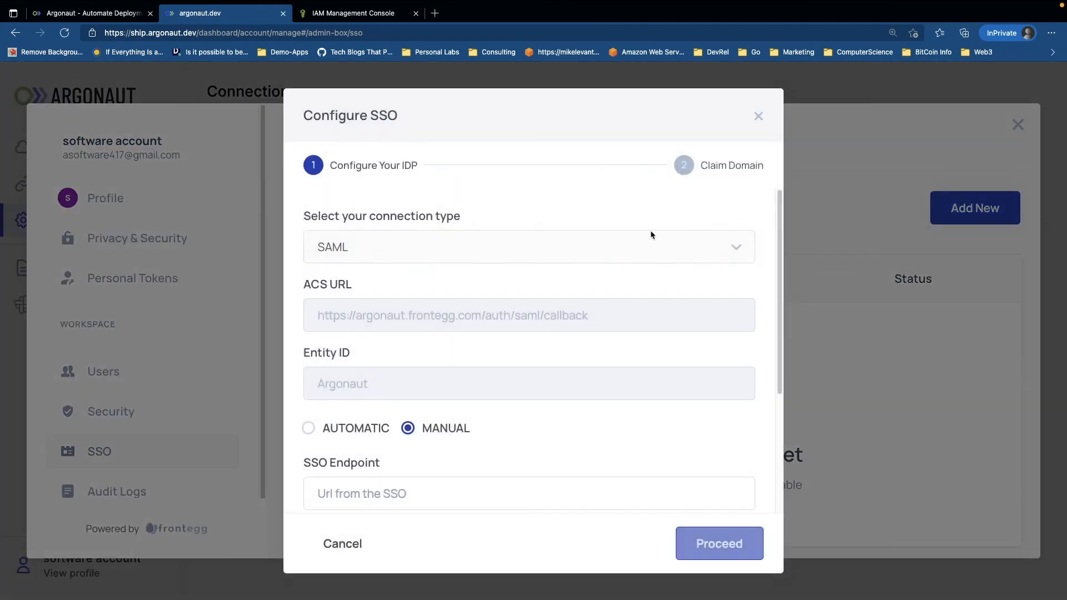
pyautogui.click(514, 243)
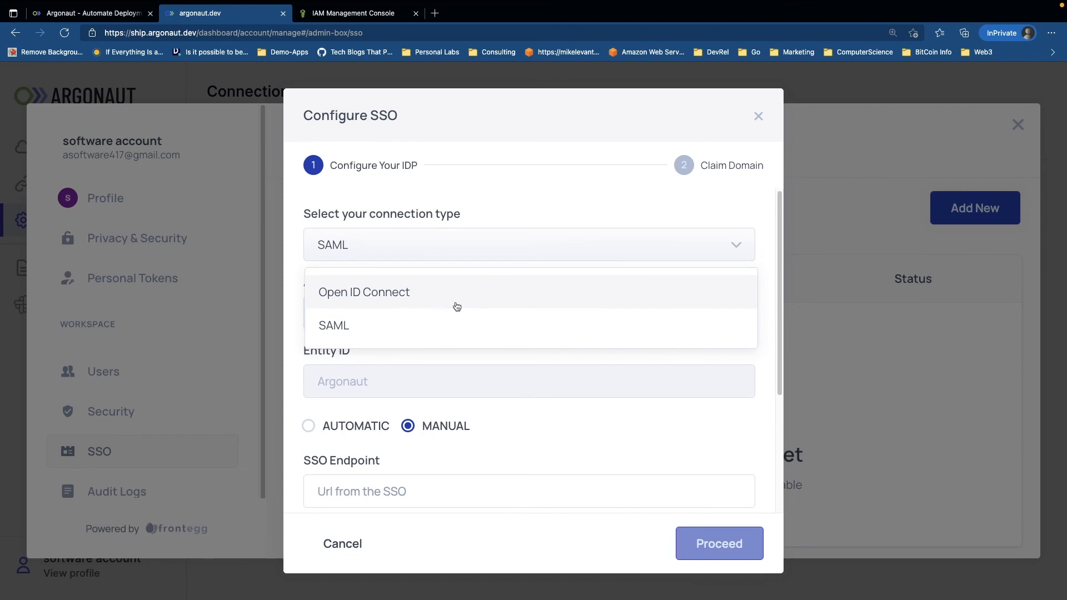
pyautogui.click(758, 116)
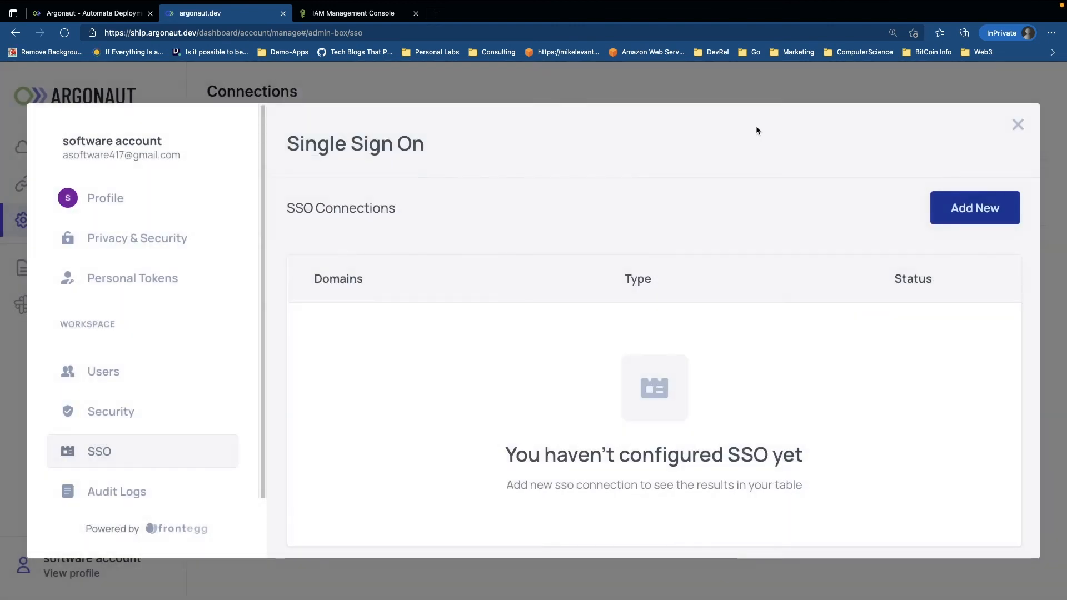
# Step: Review the workspace's Audit Logs and API Tokens pages and close the account management dialog
pyautogui.scroll(-2, 195, 389)
pyautogui.click(181, 425)
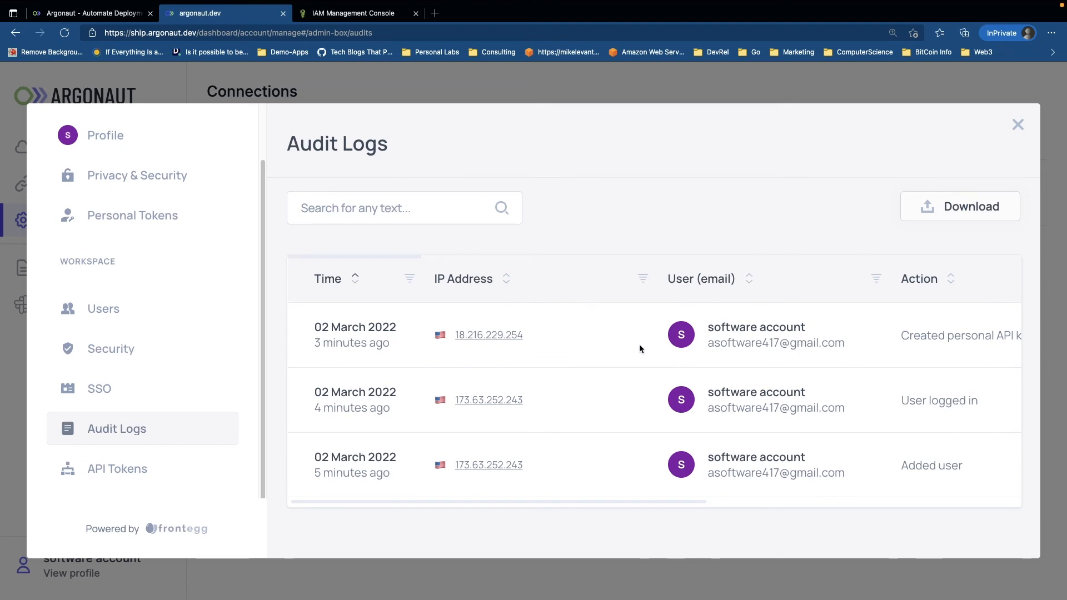
pyautogui.click(125, 471)
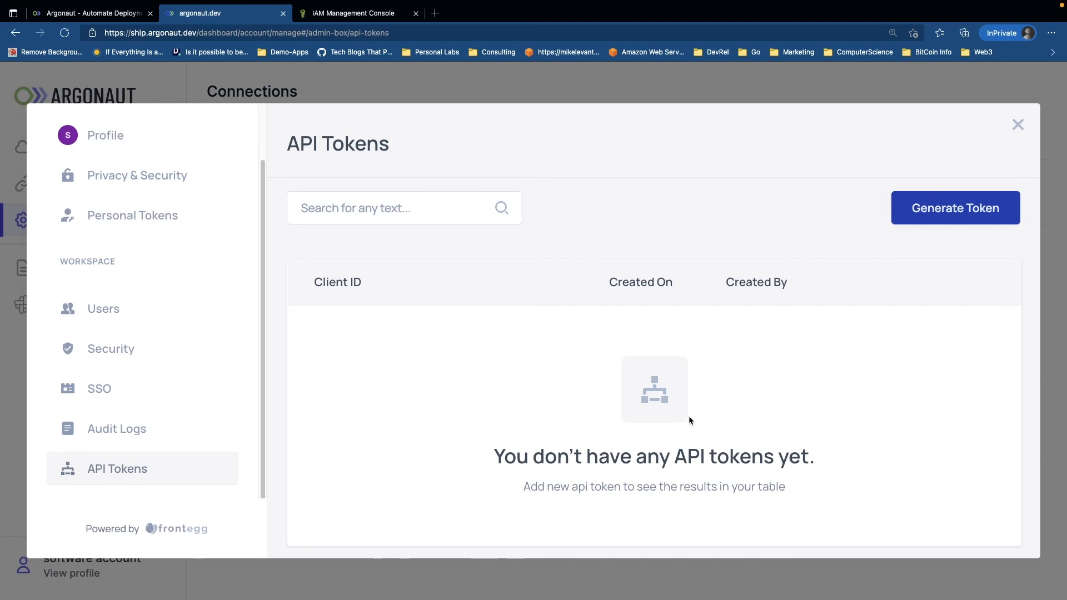
pyautogui.click(619, 88)
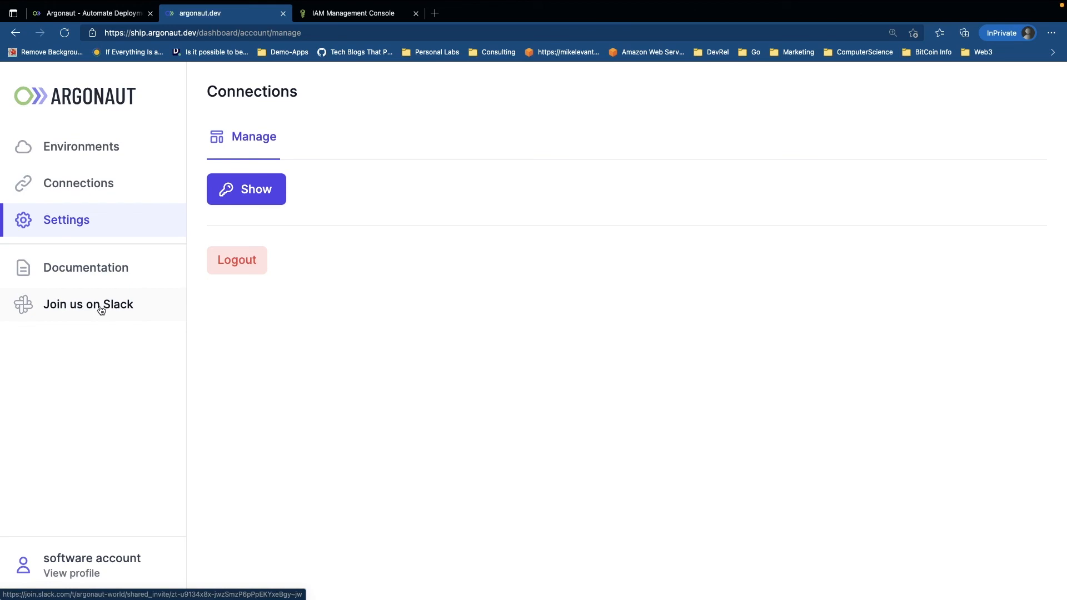
# Step: Open the Argonaut documentation, show the CLI Reference command list, and return to the Argonaut dashboard
pyautogui.click(89, 268)
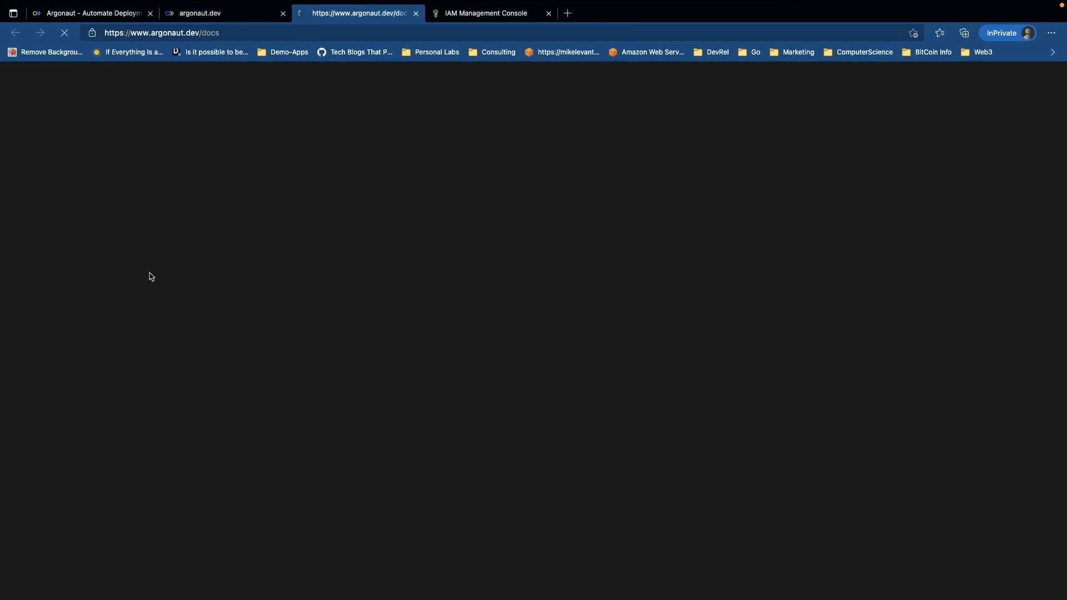
pyautogui.click(222, 12)
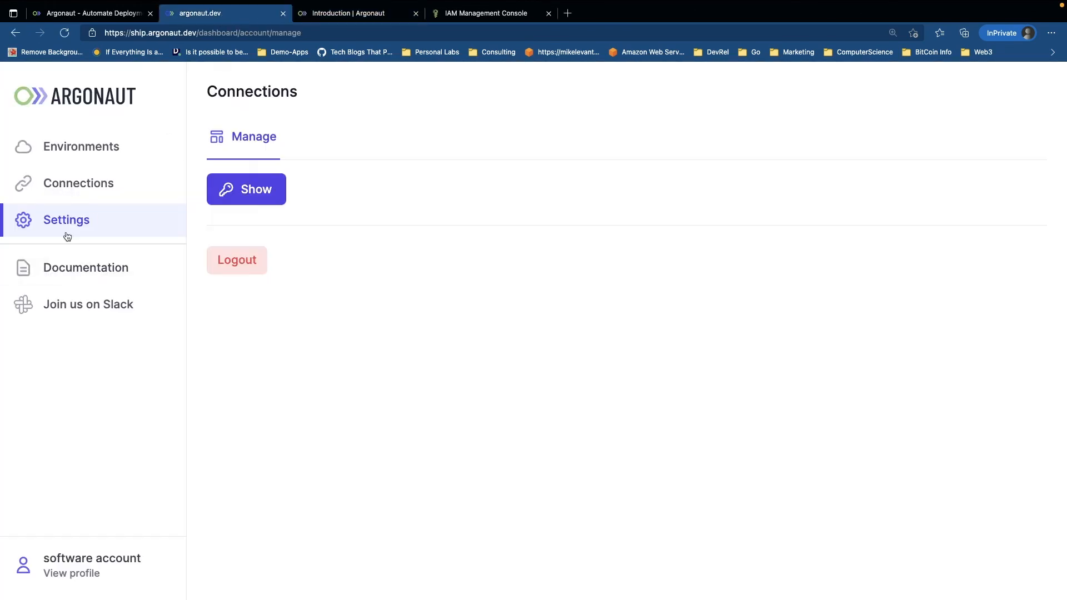
pyautogui.click(343, 16)
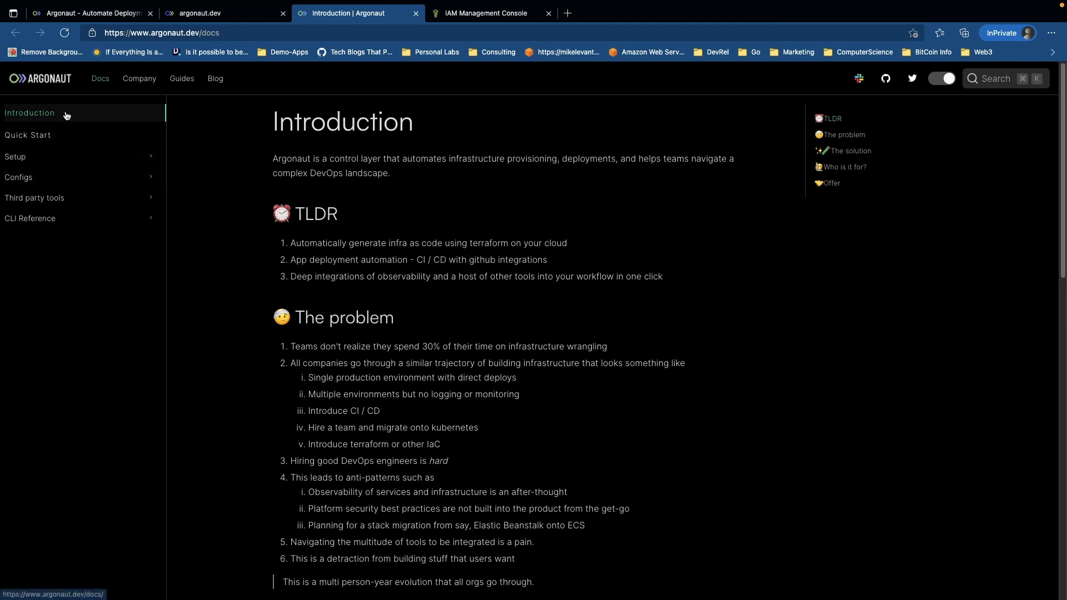
pyautogui.click(93, 220)
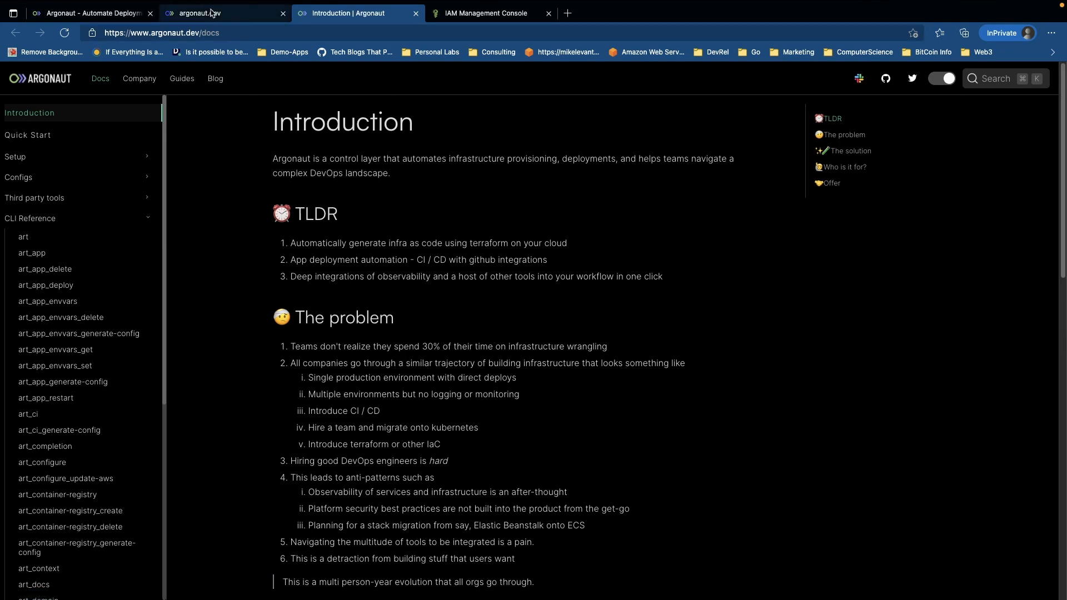
pyautogui.hotkey('ctrl', 'shift', 'Tab')
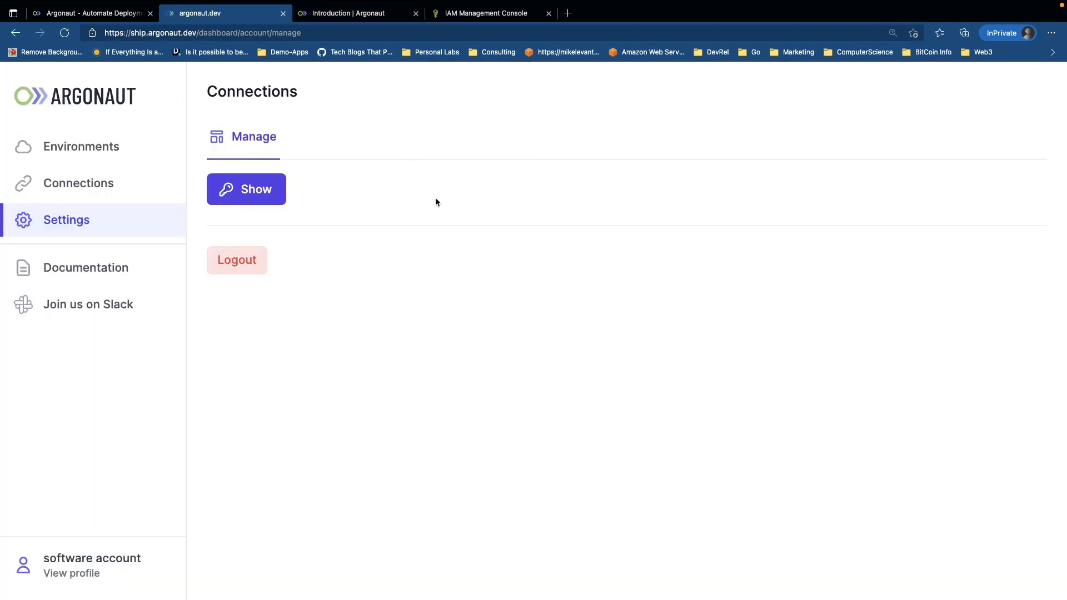